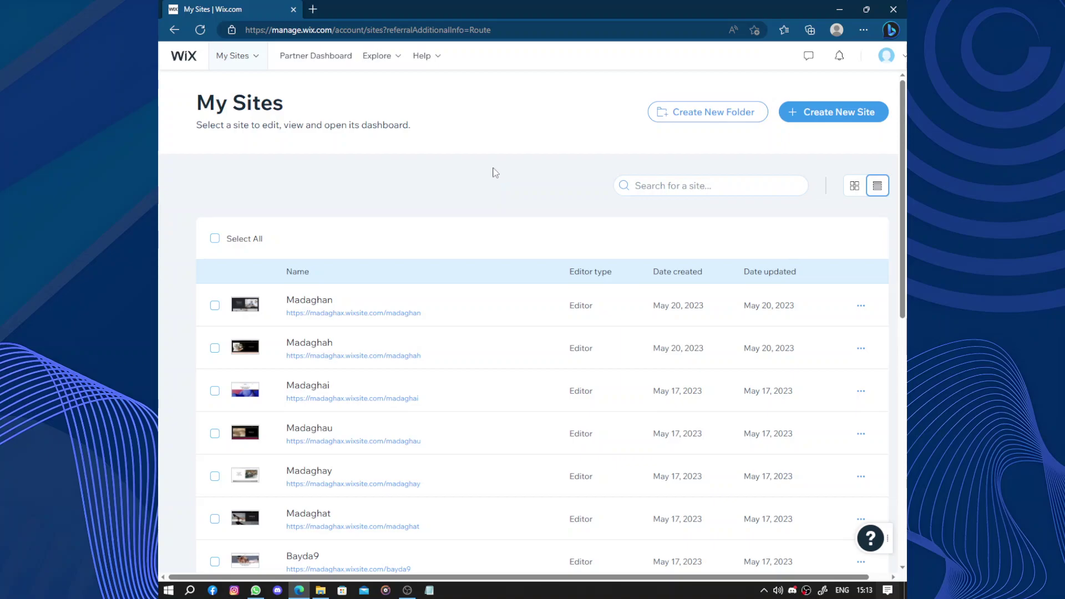
Start a new site and pick Travel Agency as the site type.
{"action": "right_click", "coordinate": [495, 172]}
{"action": "left_click", "coordinate": [462, 185]}
{"action": "left_click", "coordinate": [833, 113]}
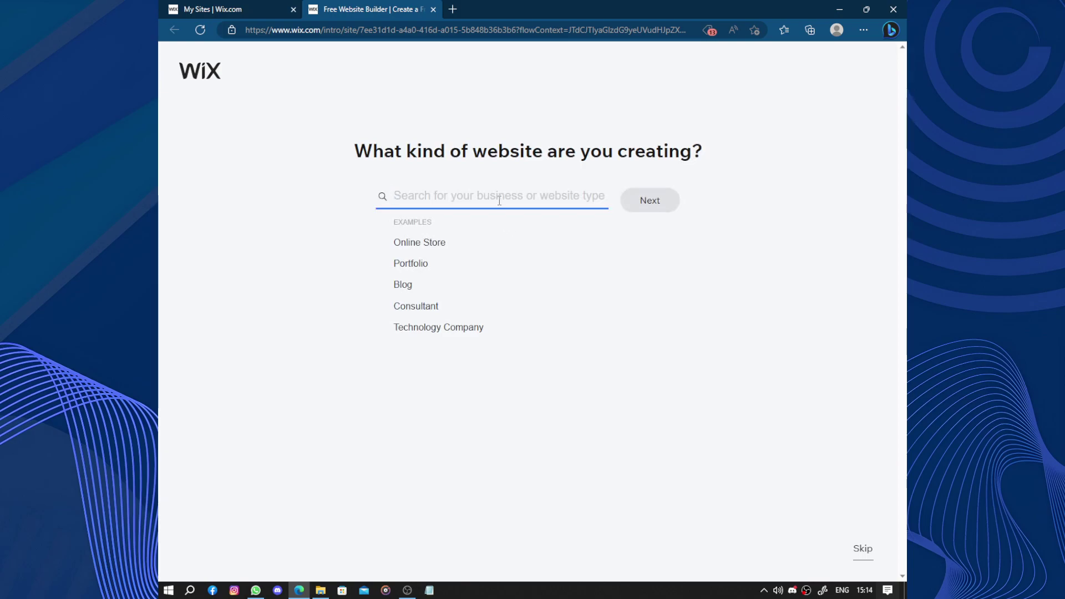
{"action": "type", "text": "t"}
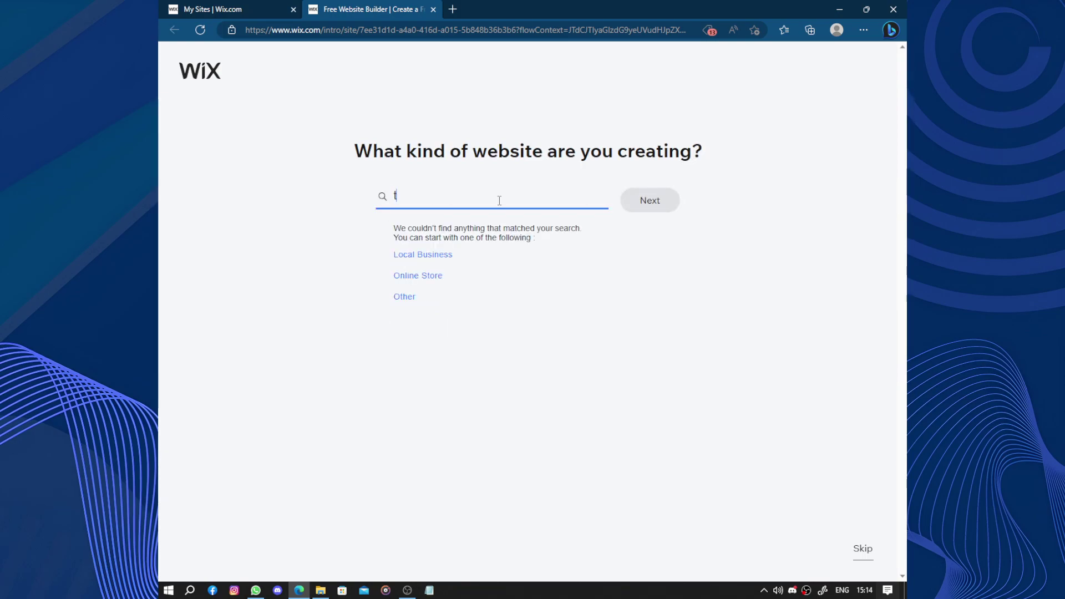
{"action": "type", "text": "ravel"}
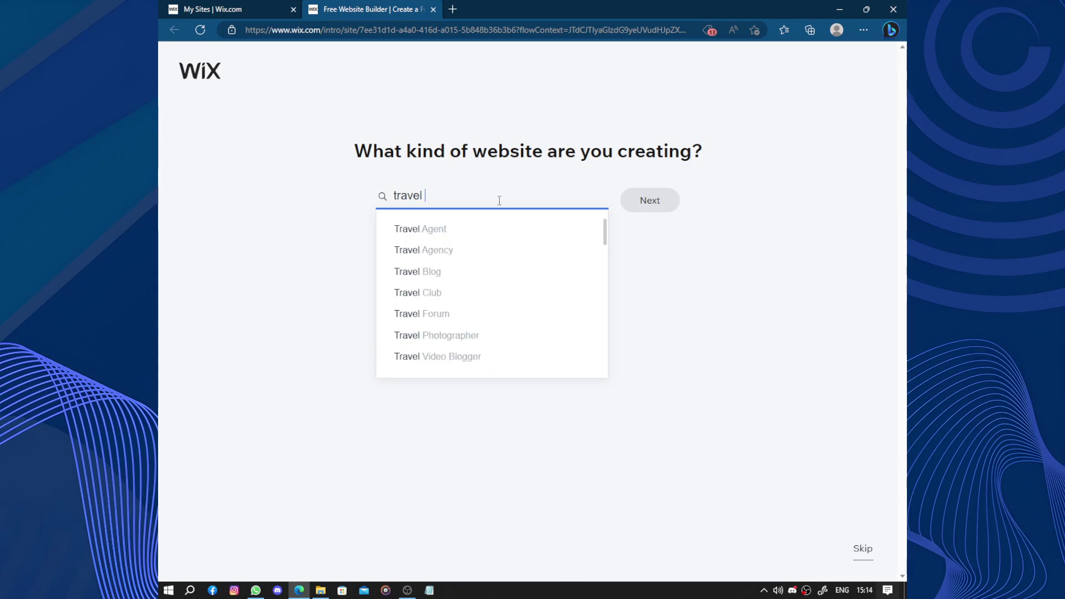
{"action": "left_click", "coordinate": [460, 248]}
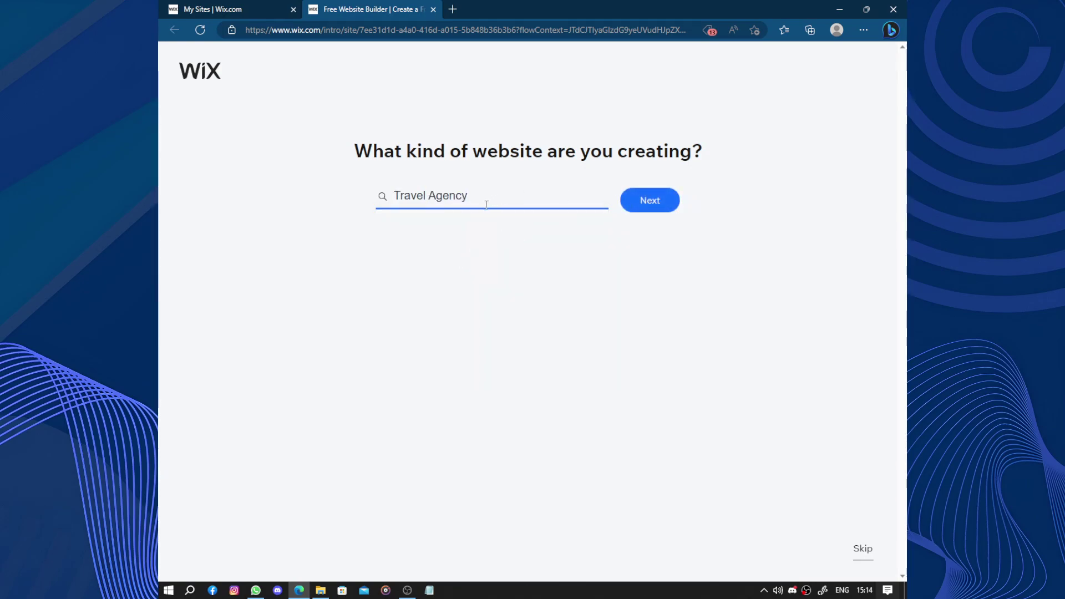
{"action": "key", "text": "Return"}
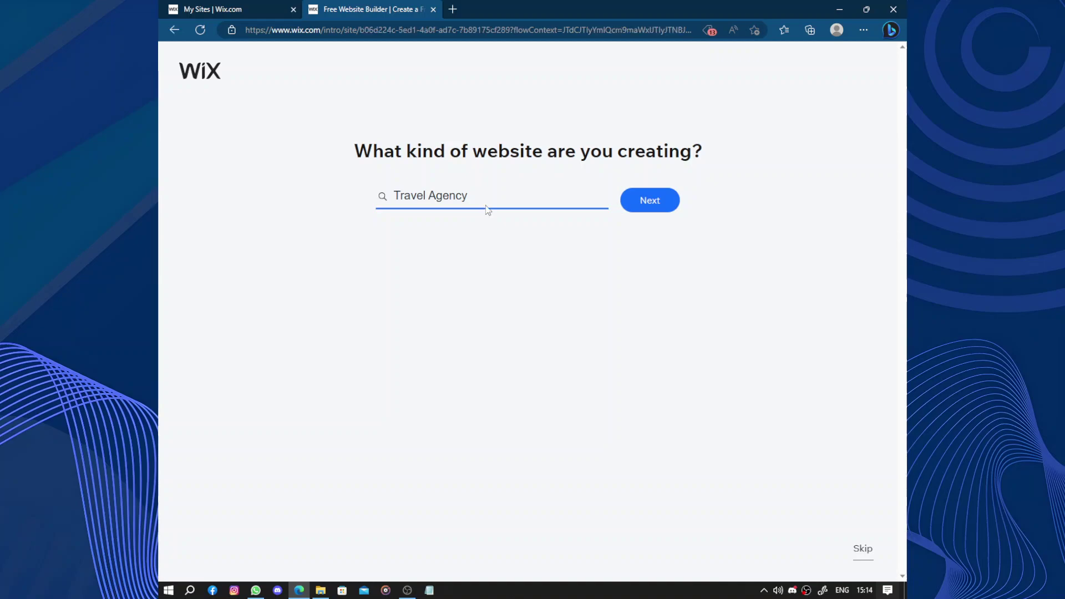
Enter 'Madaghak' as the business name and continue.
{"action": "left_click", "coordinate": [483, 226]}
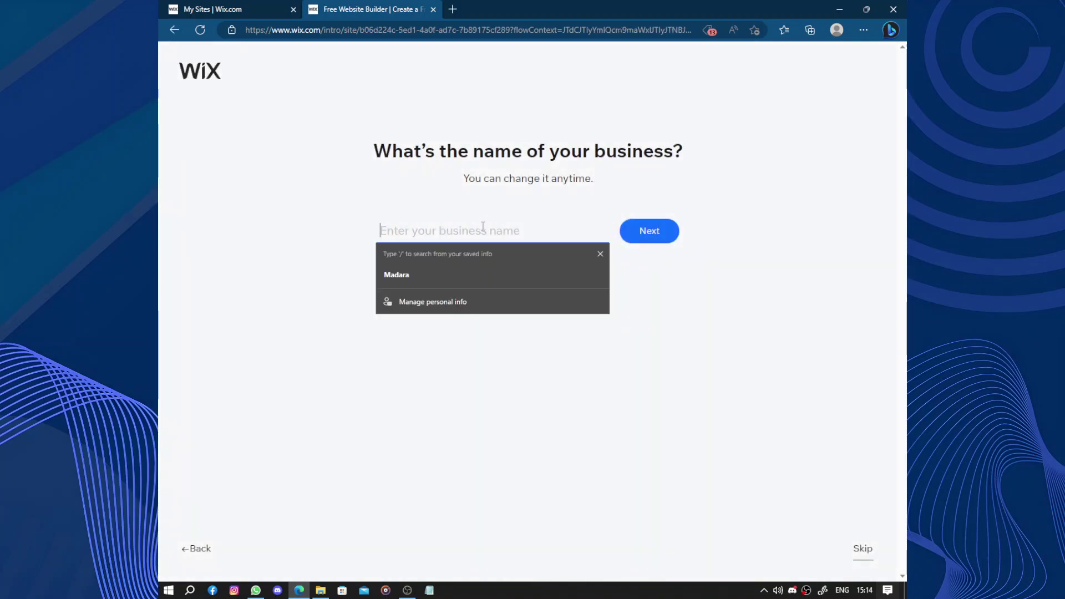
{"action": "type", "text": "Mada"}
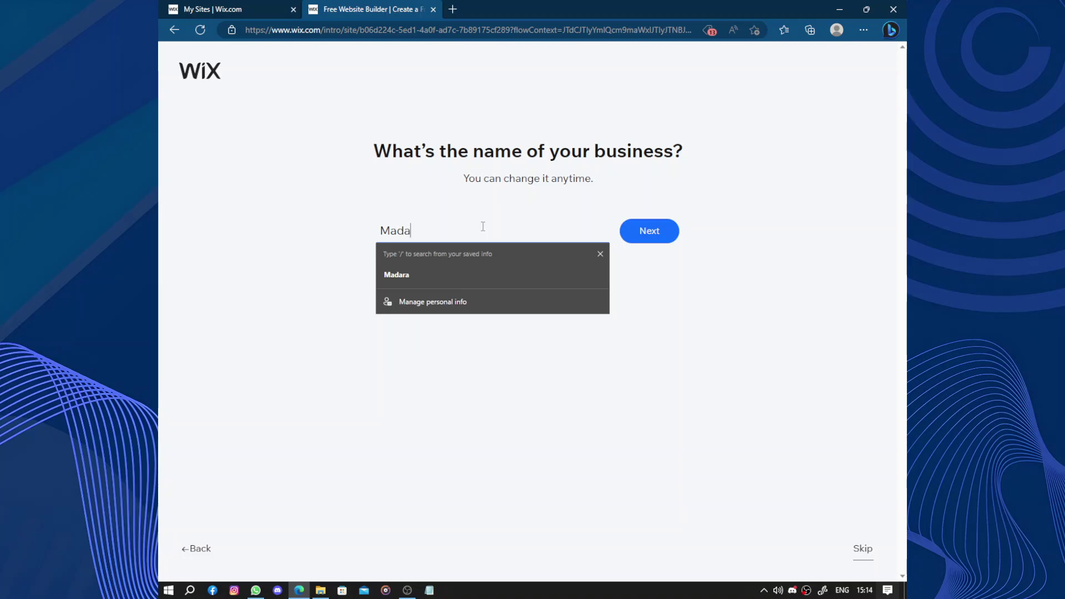
{"action": "type", "text": "gha"}
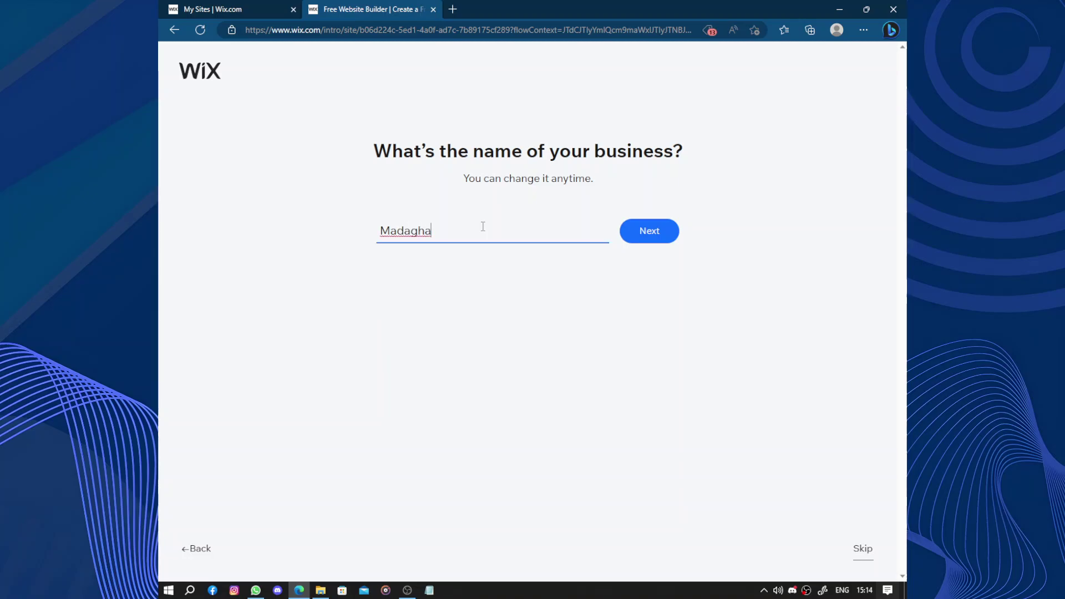
{"action": "type", "text": "k"}
{"action": "left_click", "coordinate": [646, 241]}
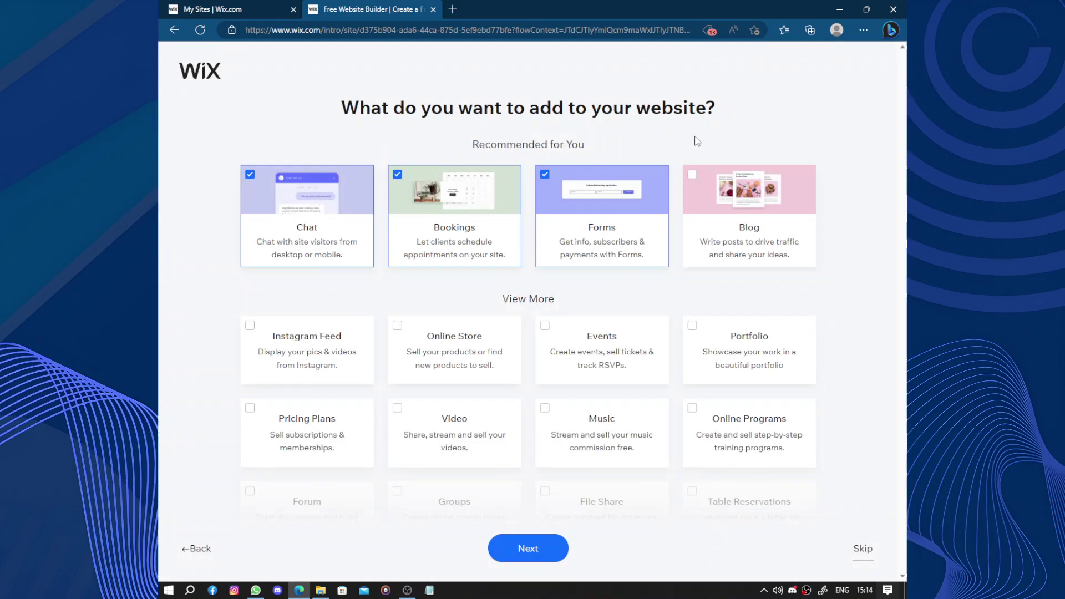
Review the feature options, leaving only Chat, Bookings and Forms checked.
{"action": "scroll", "coordinate": [696, 139], "scroll_direction": "down", "scroll_amount": 2}
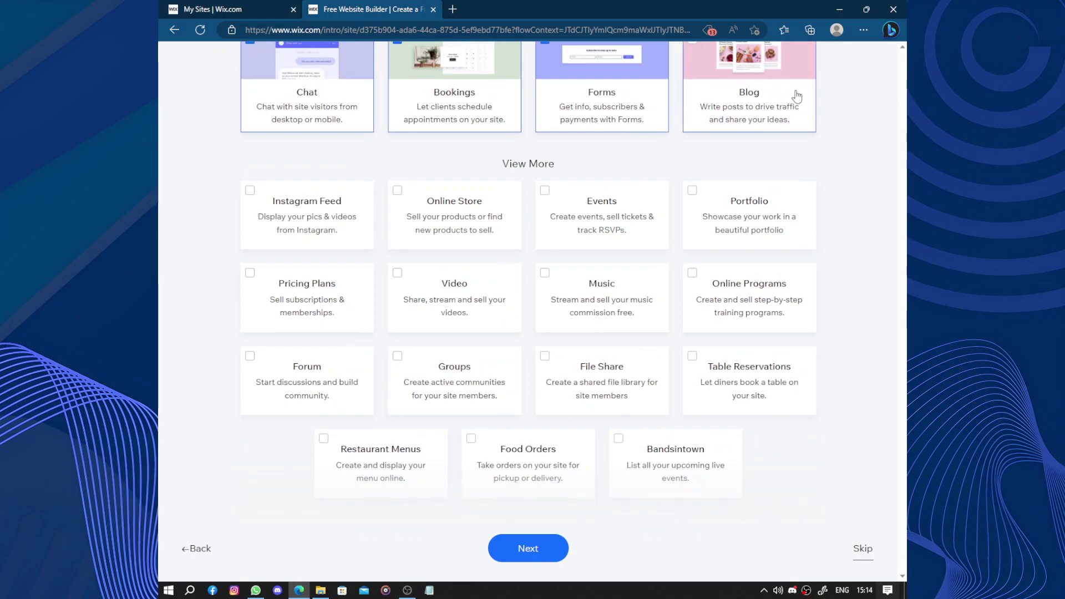
{"action": "scroll", "coordinate": [809, 124], "scroll_direction": "up", "scroll_amount": 2}
{"action": "scroll", "coordinate": [768, 220], "scroll_direction": "down", "scroll_amount": 2}
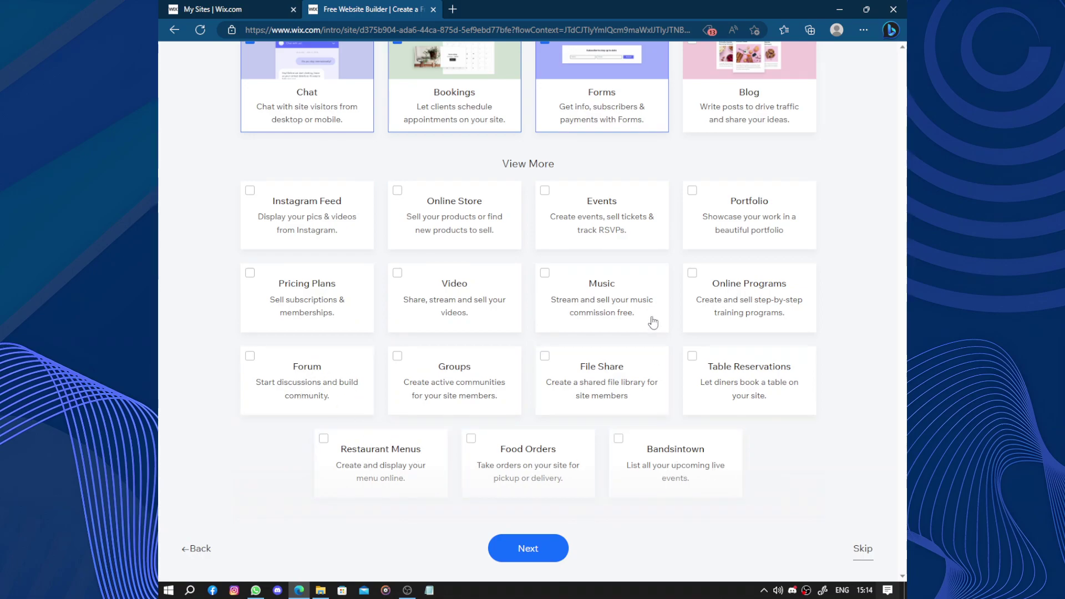
{"action": "scroll", "coordinate": [654, 321], "scroll_direction": "up", "scroll_amount": 3}
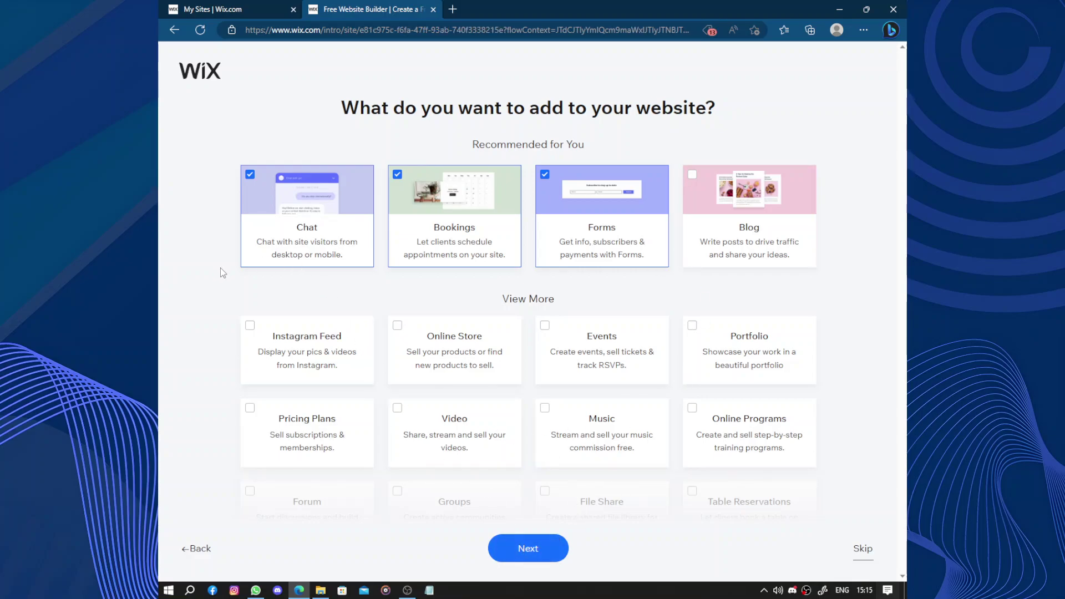
Go from the 'Start setting up your business' screen to the Madaghak dashboard.
{"action": "left_click_drag", "start_coordinate": [252, 197], "coordinate": [429, 214]}
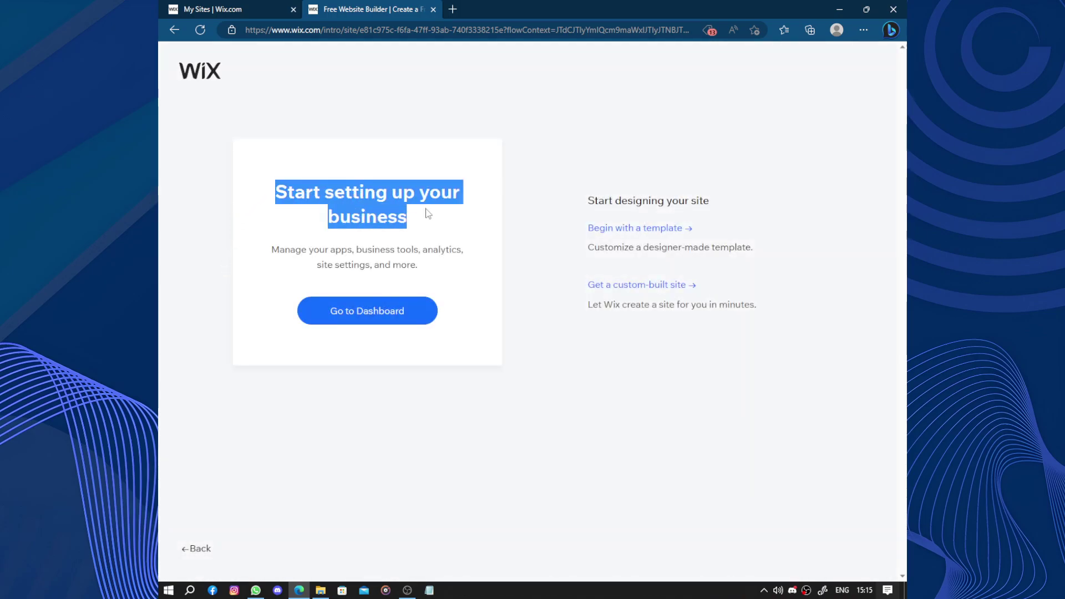
{"action": "left_click", "coordinate": [420, 372]}
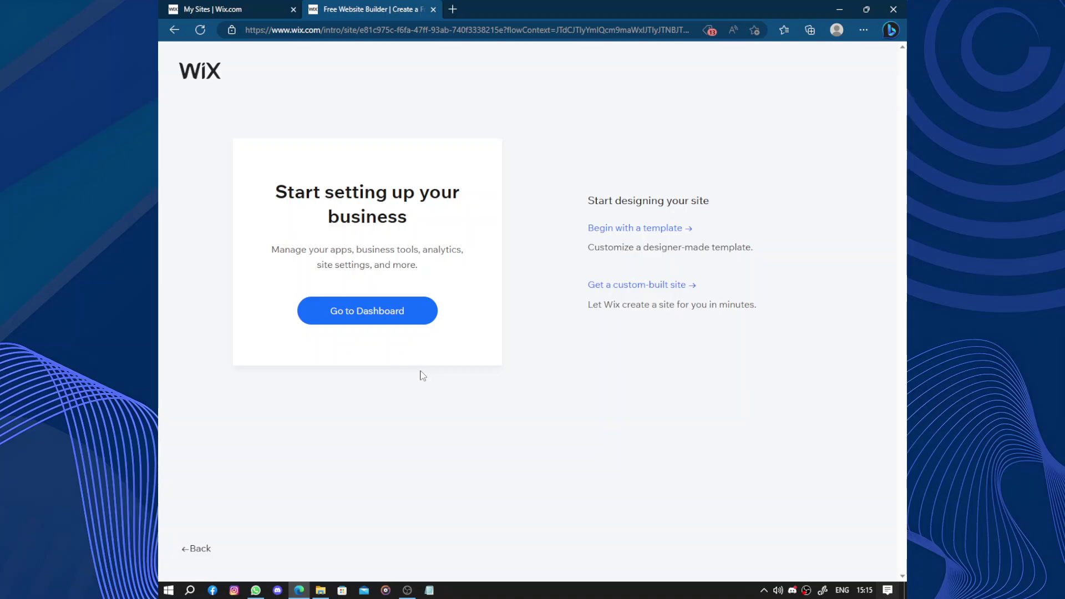
{"action": "left_click_drag", "start_coordinate": [581, 203], "coordinate": [713, 205]}
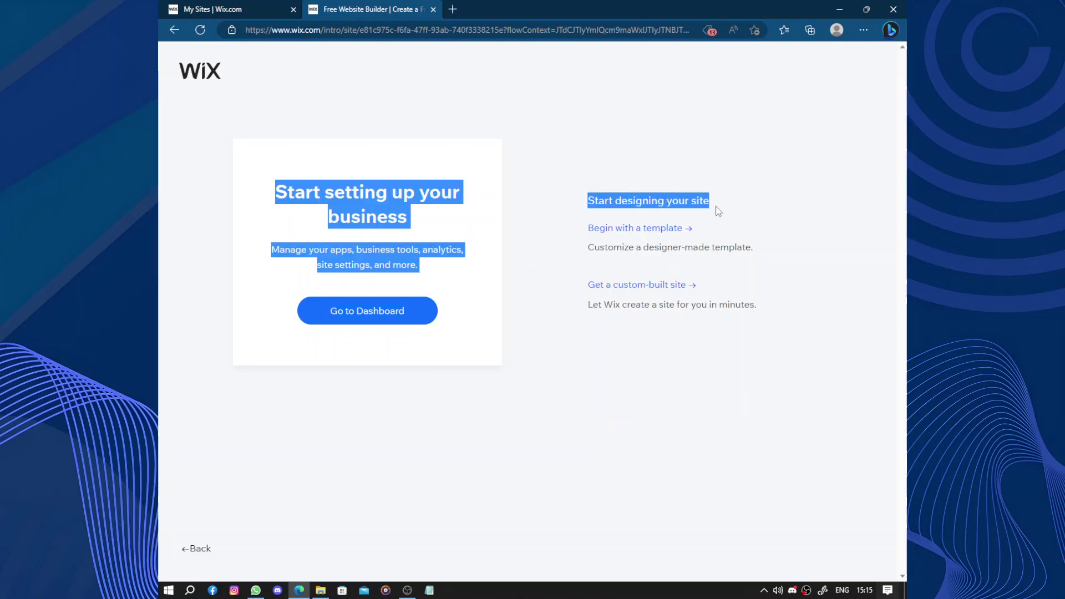
{"action": "left_click", "coordinate": [788, 303]}
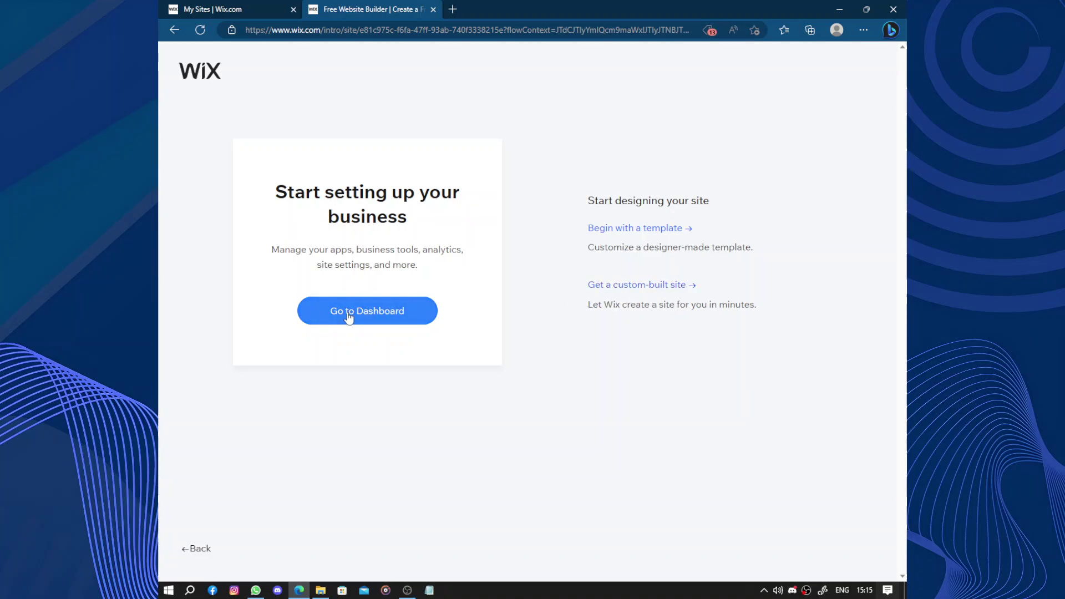
{"action": "left_click", "coordinate": [353, 307]}
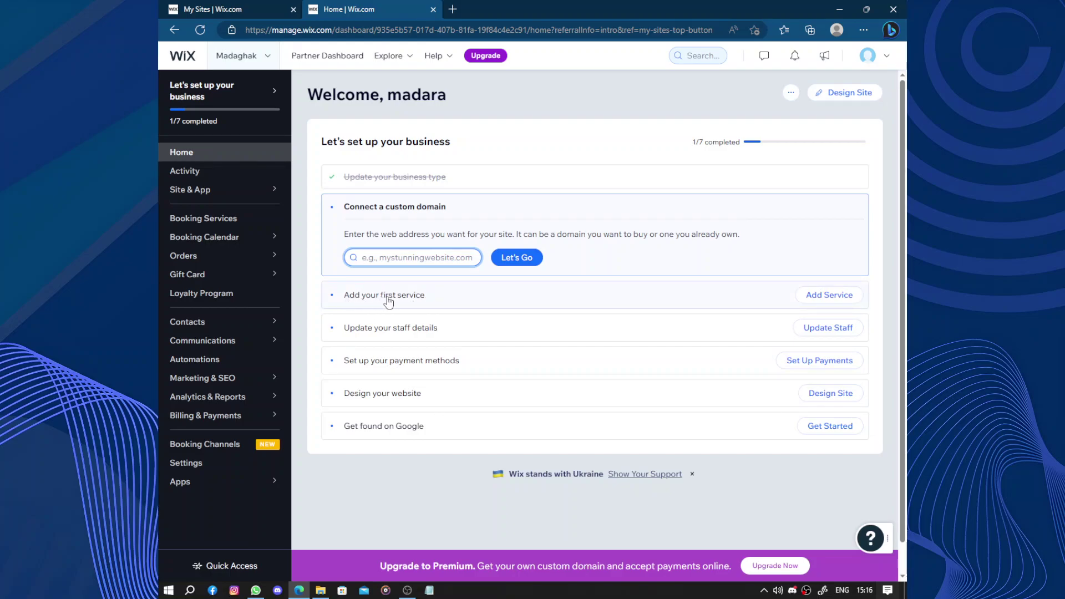
Browse the Travel Agency service templates and open Airport Shuttle Pickup for editing.
{"action": "left_click", "coordinate": [830, 294]}
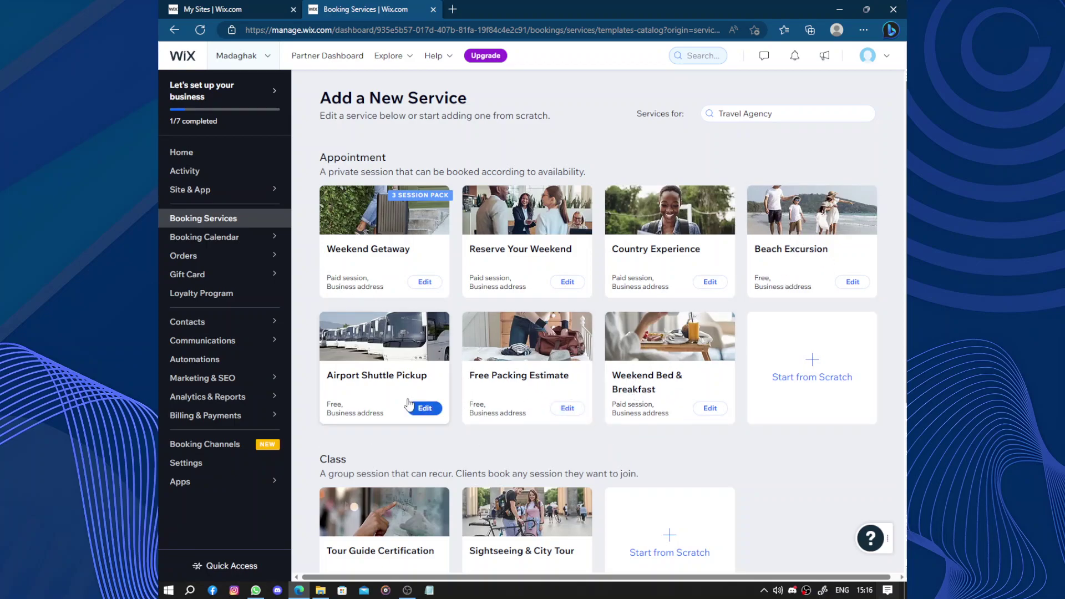
{"action": "scroll", "coordinate": [371, 239], "scroll_direction": "down", "scroll_amount": 4}
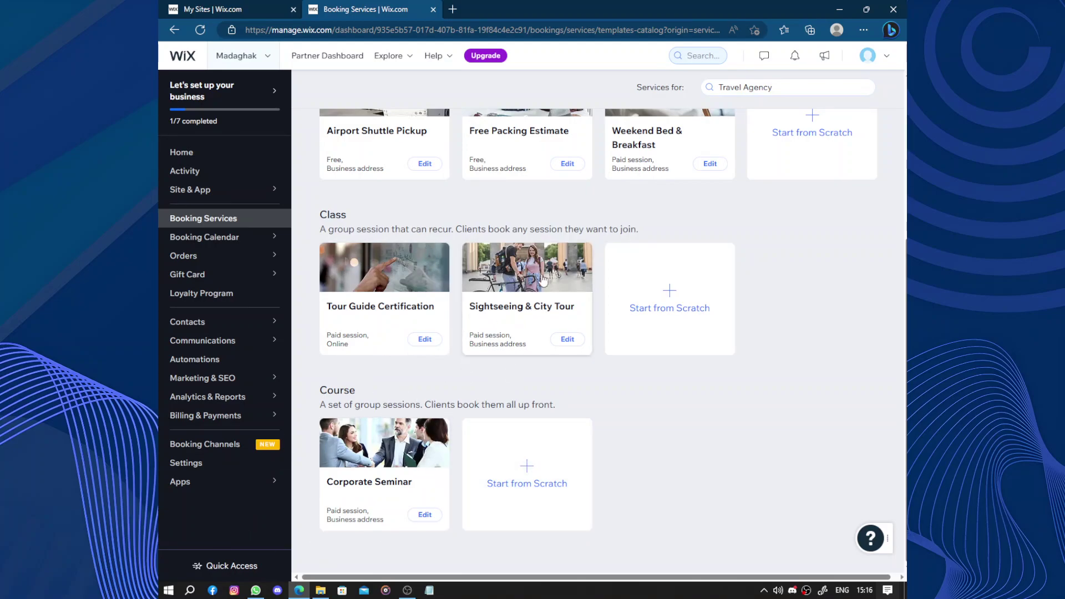
{"action": "scroll", "coordinate": [636, 325], "scroll_direction": "up", "scroll_amount": 4}
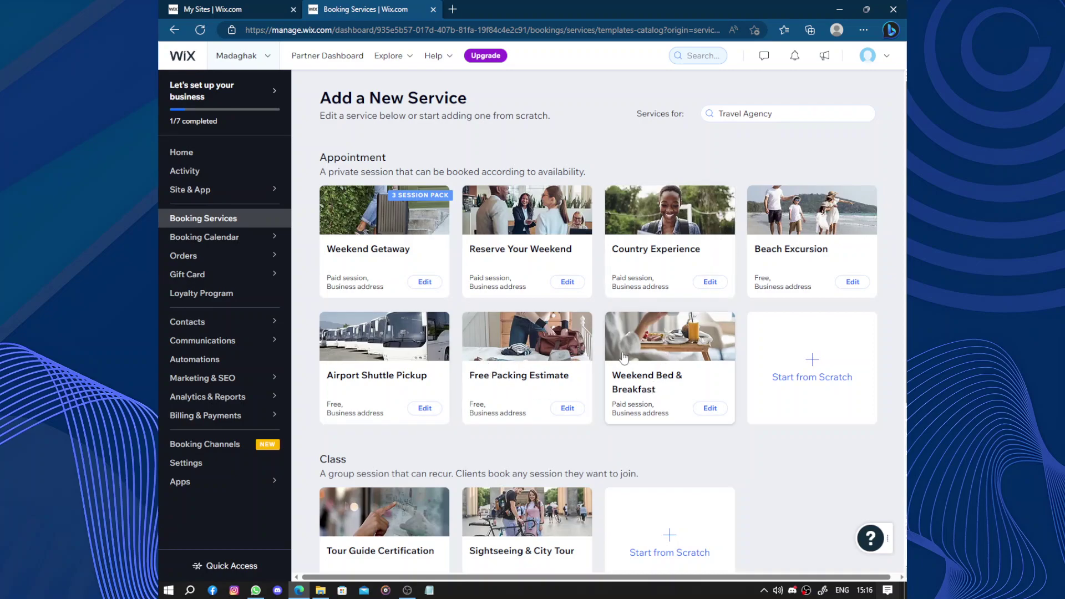
{"action": "left_click", "coordinate": [366, 364]}
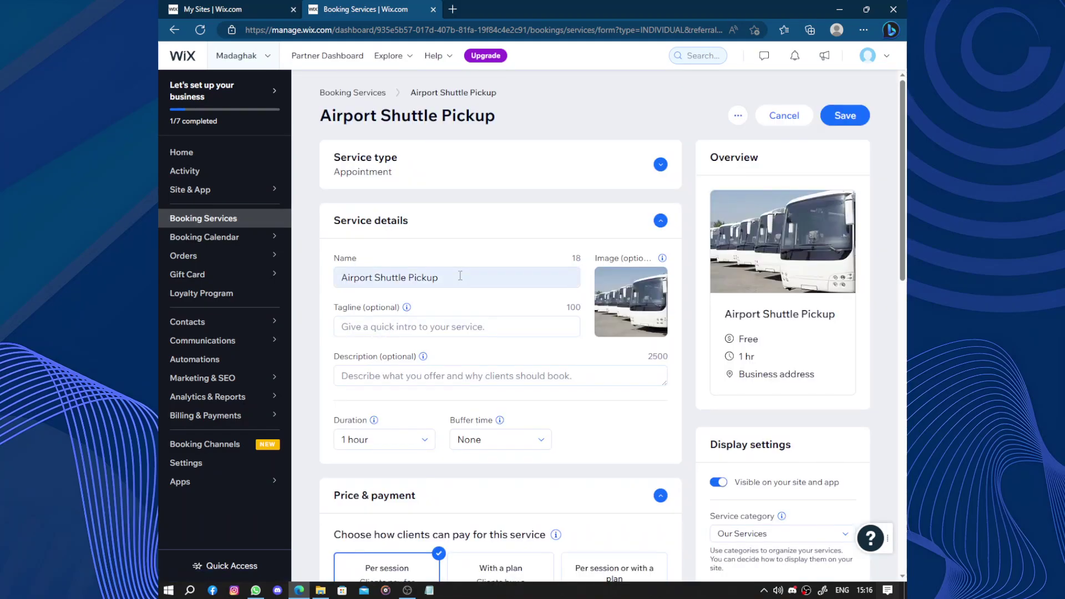
Keep the service duration at 1 hour and buffer time at None.
{"action": "scroll", "coordinate": [469, 248], "scroll_direction": "down", "scroll_amount": 2}
{"action": "scroll", "coordinate": [469, 248], "scroll_direction": "down", "scroll_amount": 1}
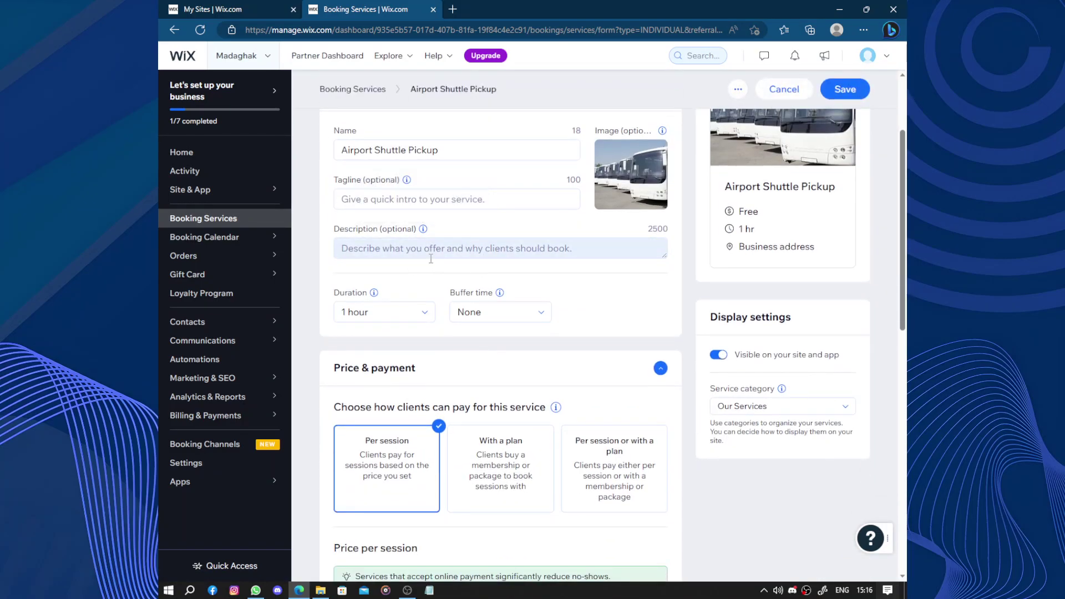
{"action": "left_click", "coordinate": [425, 315]}
{"action": "left_click", "coordinate": [355, 390]}
{"action": "left_click", "coordinate": [527, 317]}
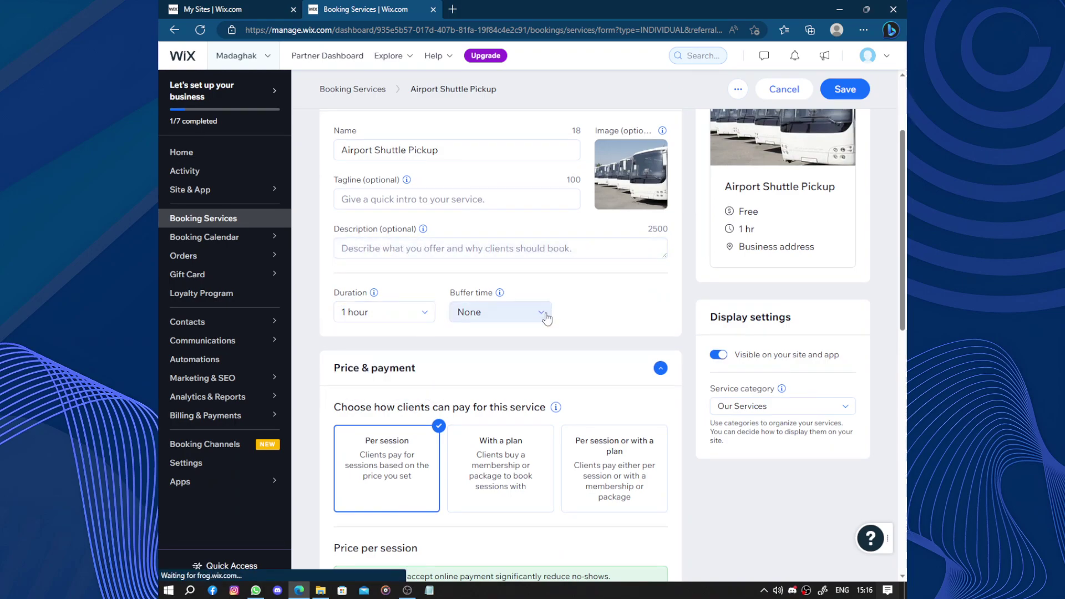
{"action": "left_click", "coordinate": [571, 311]}
Let clients pay for the service with a plan, ending on plan-only payment.
{"action": "scroll", "coordinate": [570, 311], "scroll_direction": "down", "scroll_amount": 5}
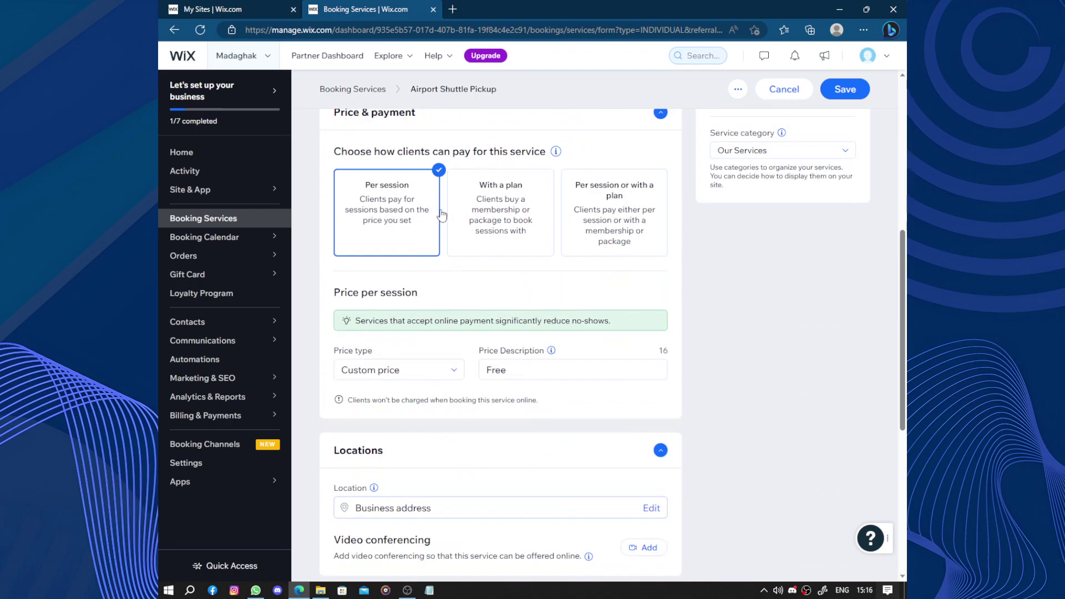
{"action": "left_click", "coordinate": [505, 214]}
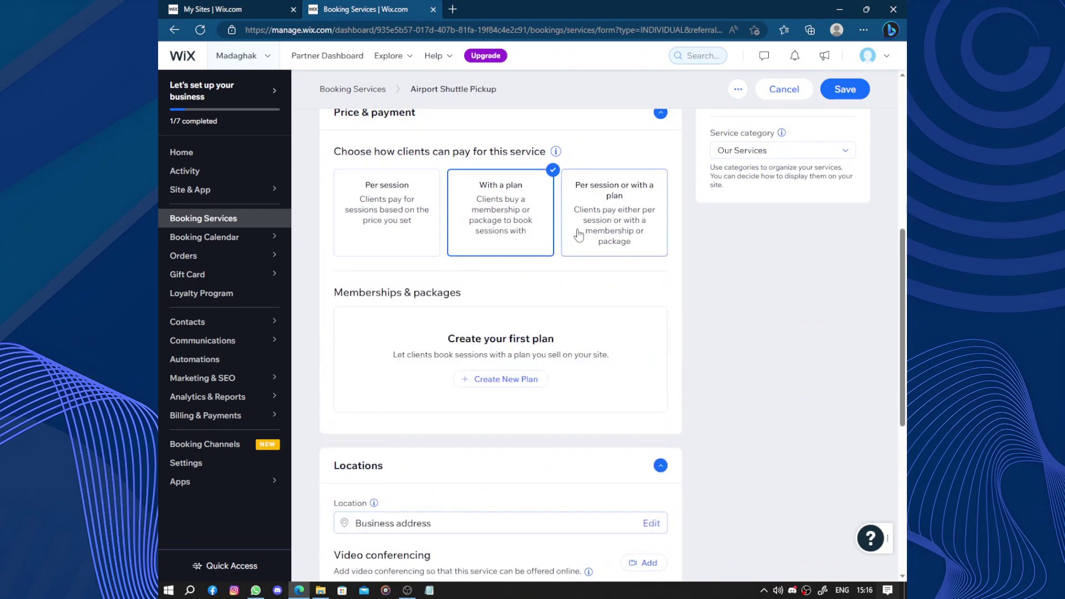
{"action": "left_click", "coordinate": [572, 238]}
{"action": "left_click", "coordinate": [518, 236]}
{"action": "left_click", "coordinate": [593, 235]}
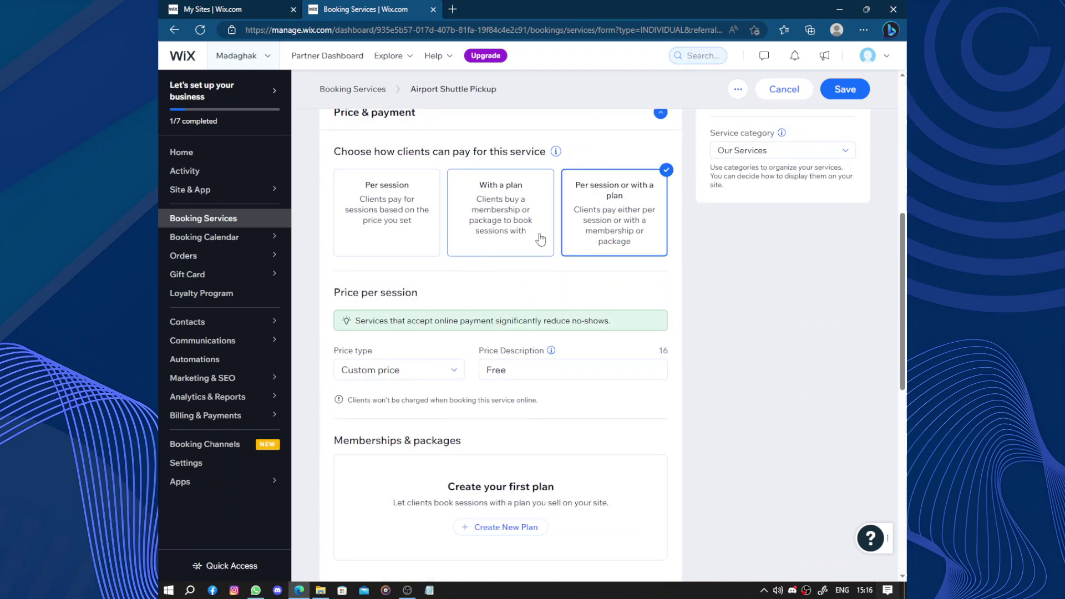
{"action": "left_click", "coordinate": [541, 239]}
{"action": "scroll", "coordinate": [541, 239], "scroll_direction": "down", "scroll_amount": 2}
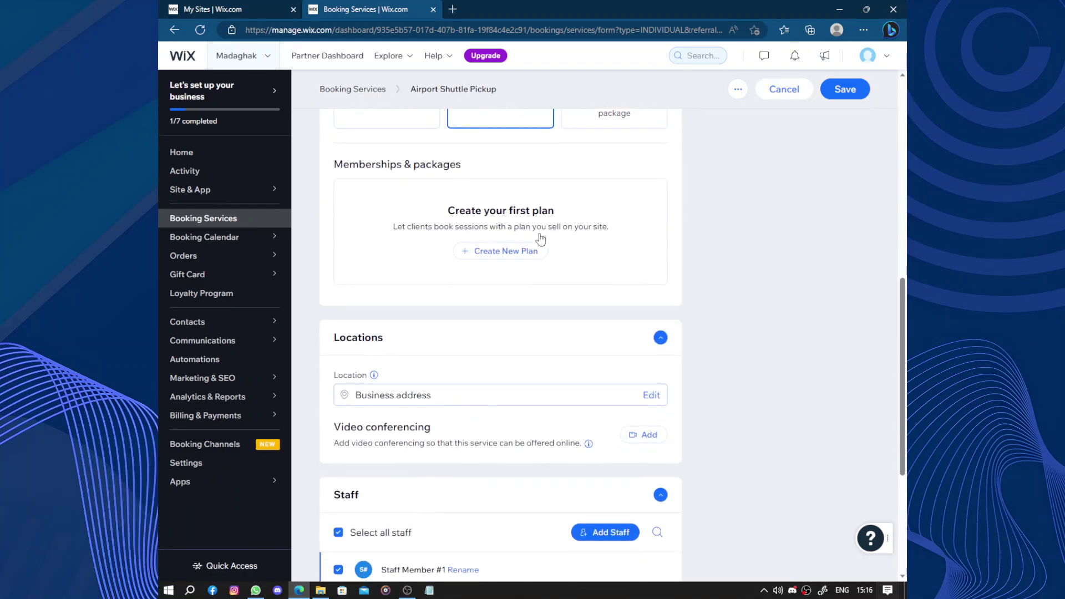
{"action": "scroll", "coordinate": [460, 256], "scroll_direction": "down", "scroll_amount": 2}
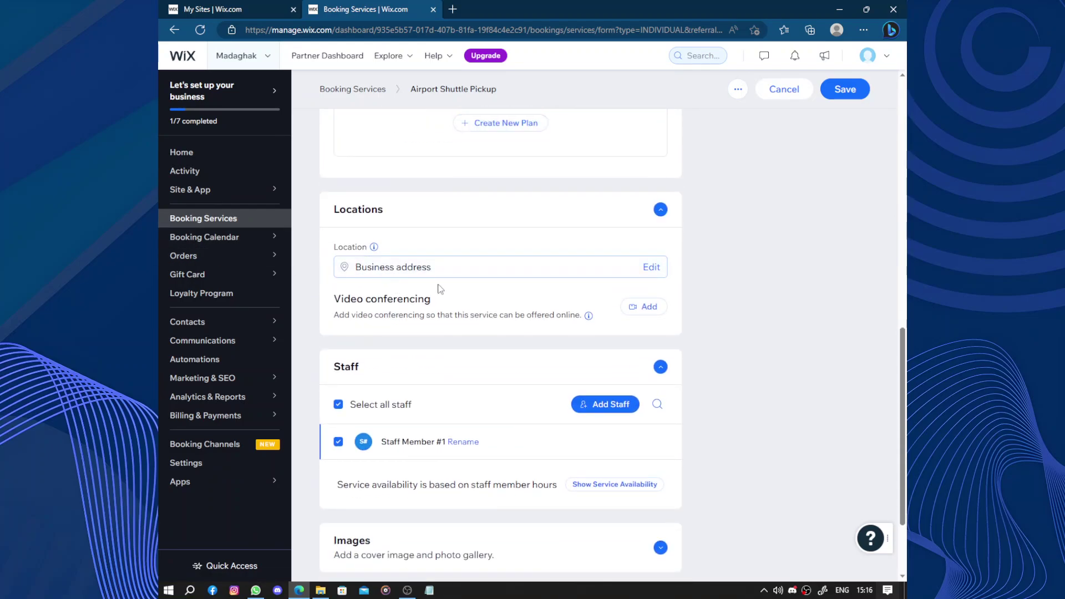
{"action": "scroll", "coordinate": [388, 265], "scroll_direction": "down", "scroll_amount": 2}
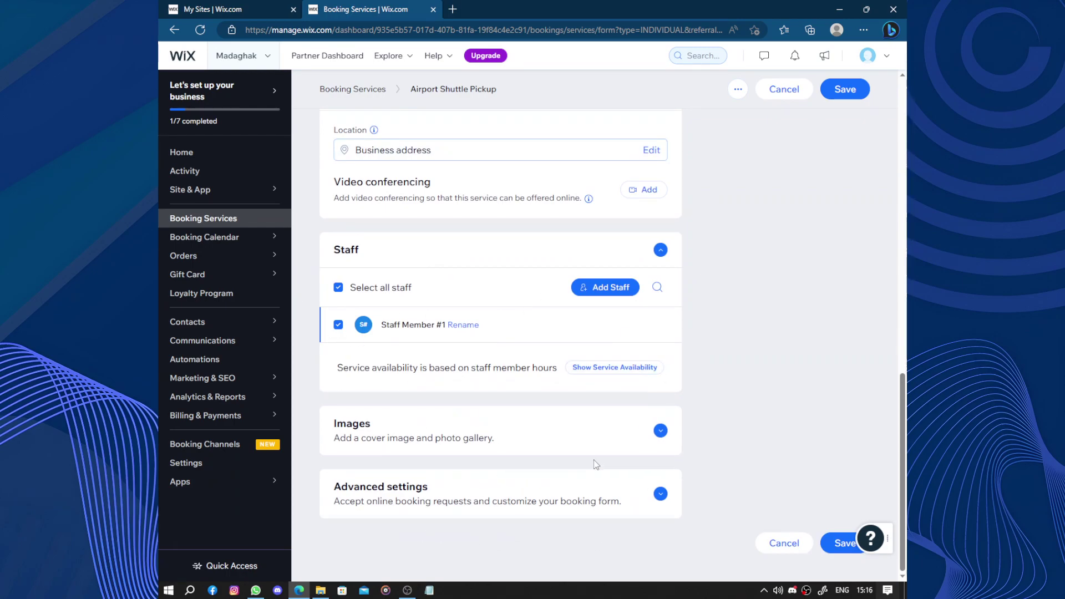
Expand the service's Images and advanced booking settings sections.
{"action": "left_click", "coordinate": [657, 437]}
{"action": "scroll", "coordinate": [561, 419], "scroll_direction": "down", "scroll_amount": 5}
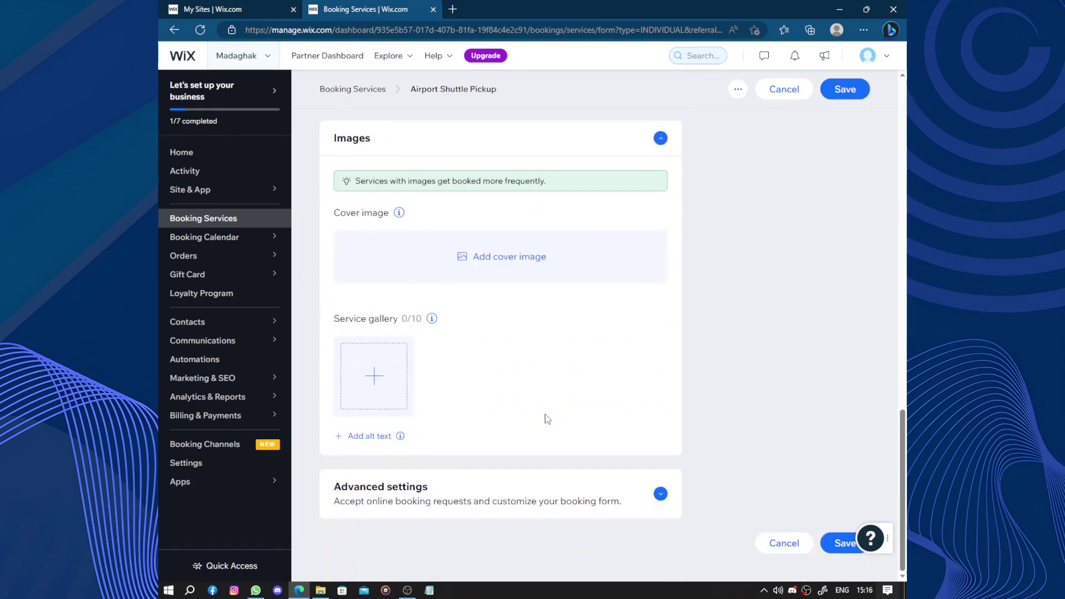
{"action": "left_click", "coordinate": [660, 494]}
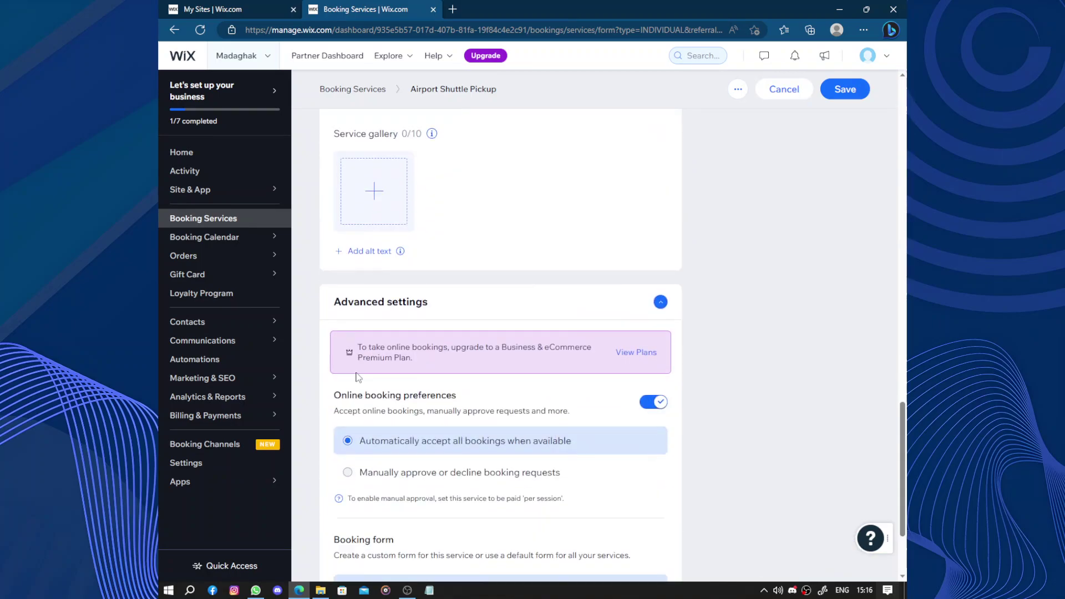
{"action": "scroll", "coordinate": [427, 379], "scroll_direction": "down", "scroll_amount": 3}
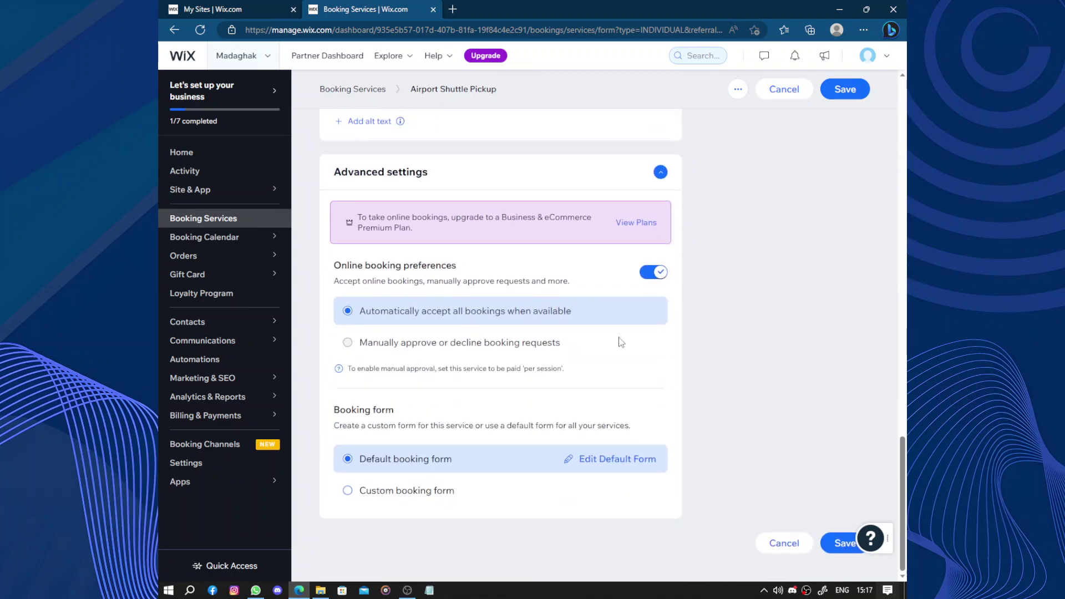
{"action": "scroll", "coordinate": [435, 405], "scroll_direction": "up", "scroll_amount": 15}
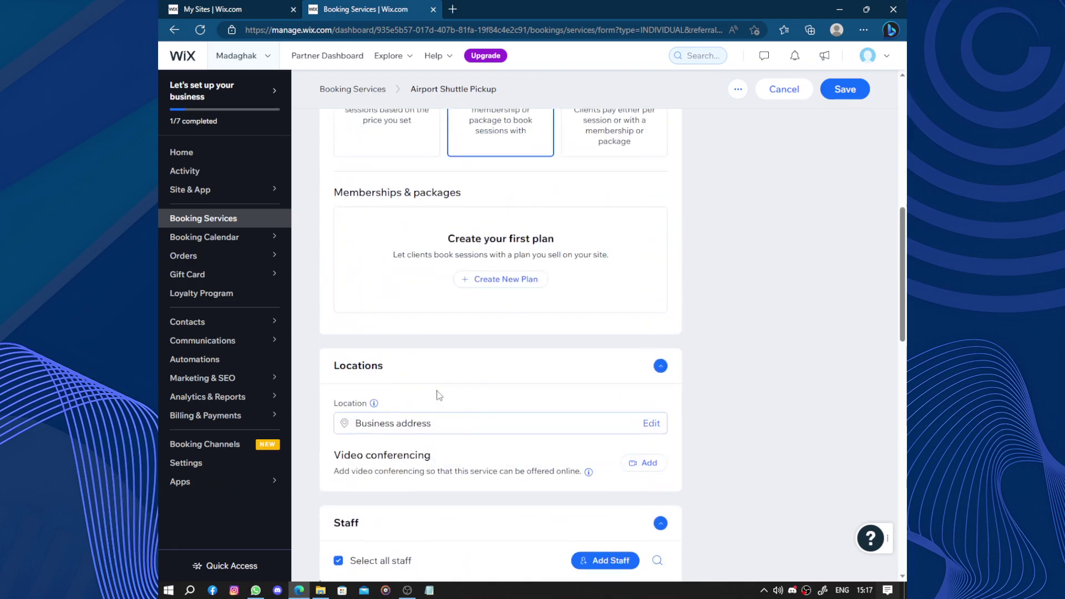
Return to the dashboard Home, leaving the service without saving.
{"action": "left_click", "coordinate": [836, 126]}
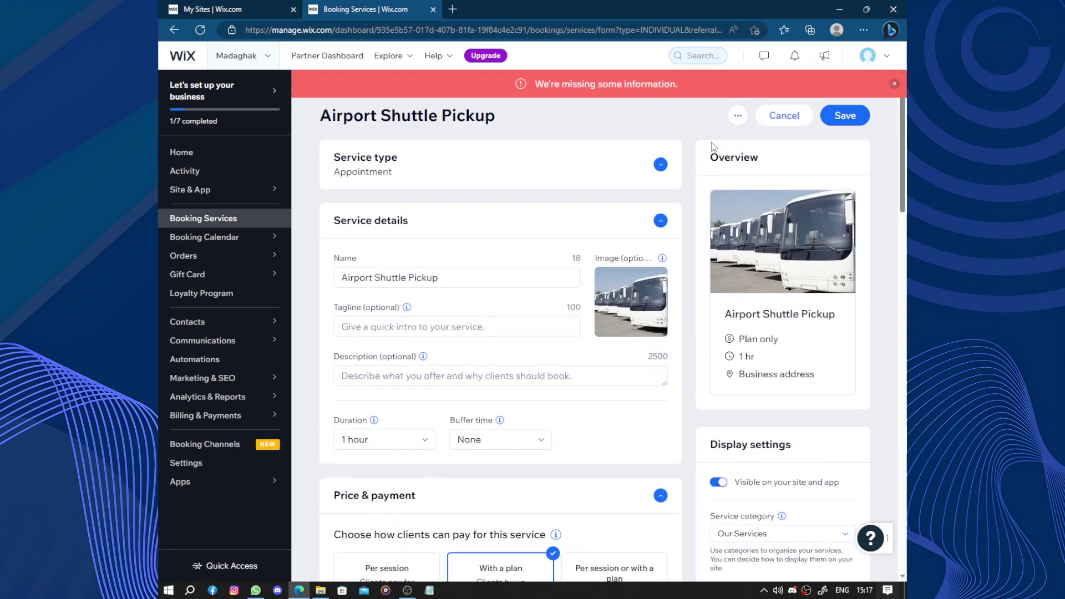
{"action": "left_click", "coordinate": [246, 151]}
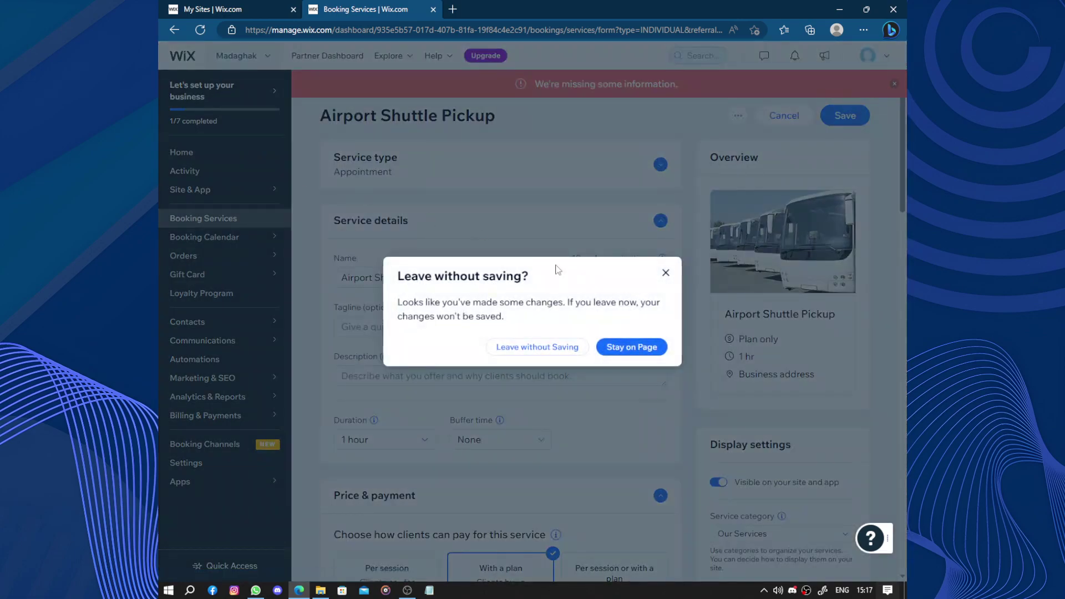
{"action": "left_click", "coordinate": [538, 348]}
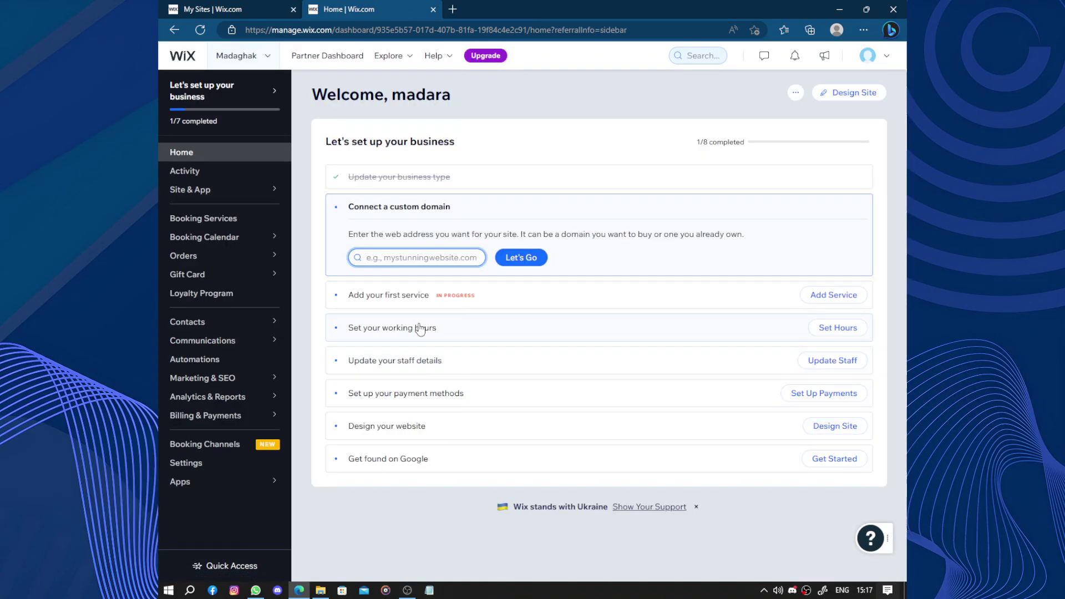
Set working hours to 10:00 AM–6:00 PM, adding Saturday and Sunday.
{"action": "left_click", "coordinate": [838, 329]}
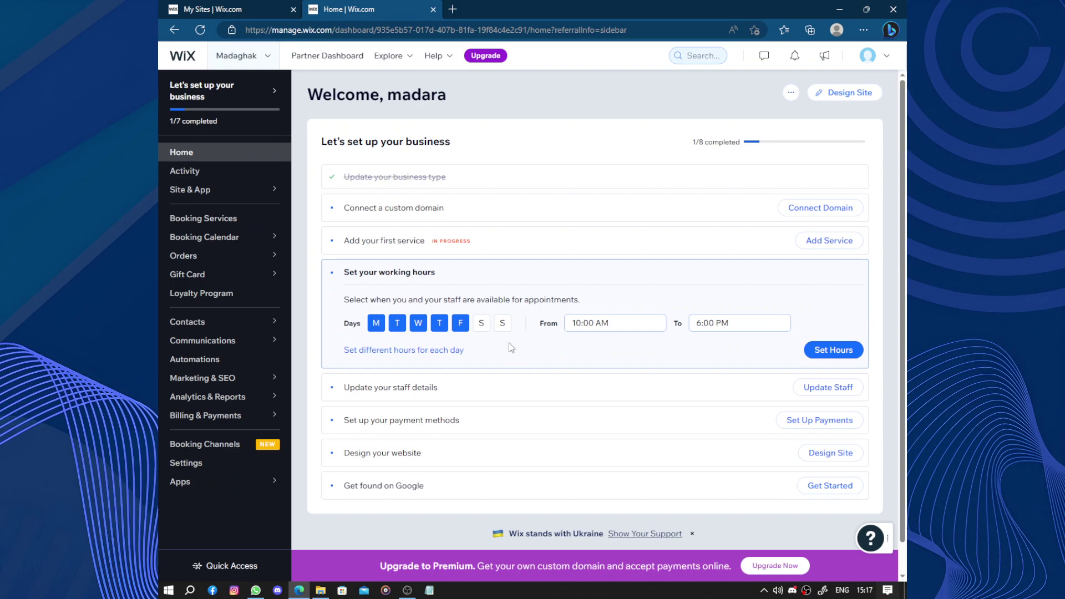
{"action": "left_click", "coordinate": [481, 324]}
{"action": "left_click", "coordinate": [502, 324]}
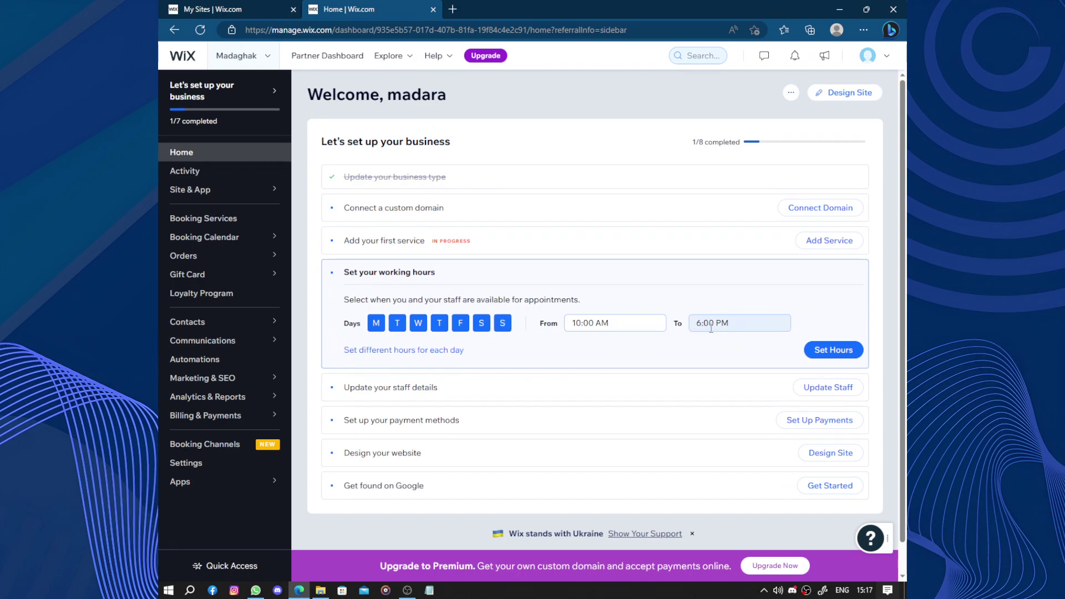
{"action": "left_click", "coordinate": [823, 345]}
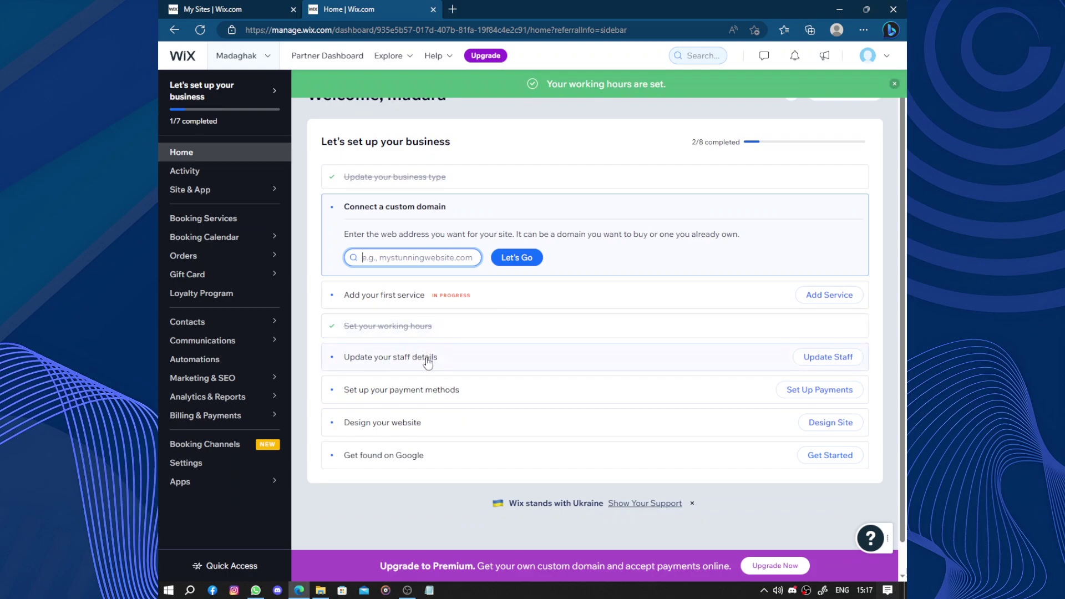
Save Staff Member #1's profile and return to the dashboard home.
{"action": "left_click", "coordinate": [828, 356]}
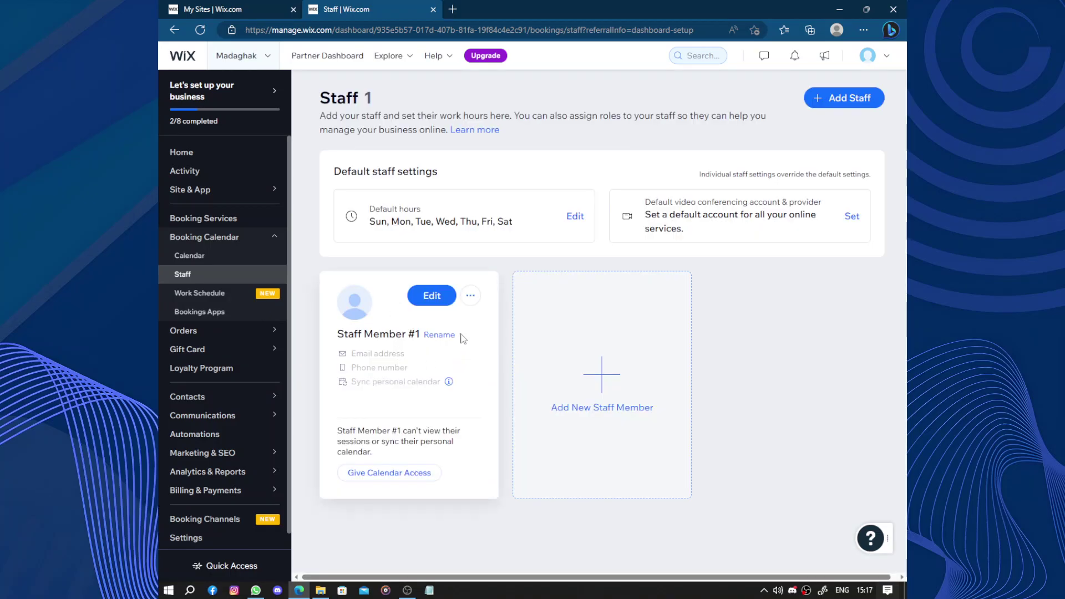
{"action": "left_click", "coordinate": [471, 295]}
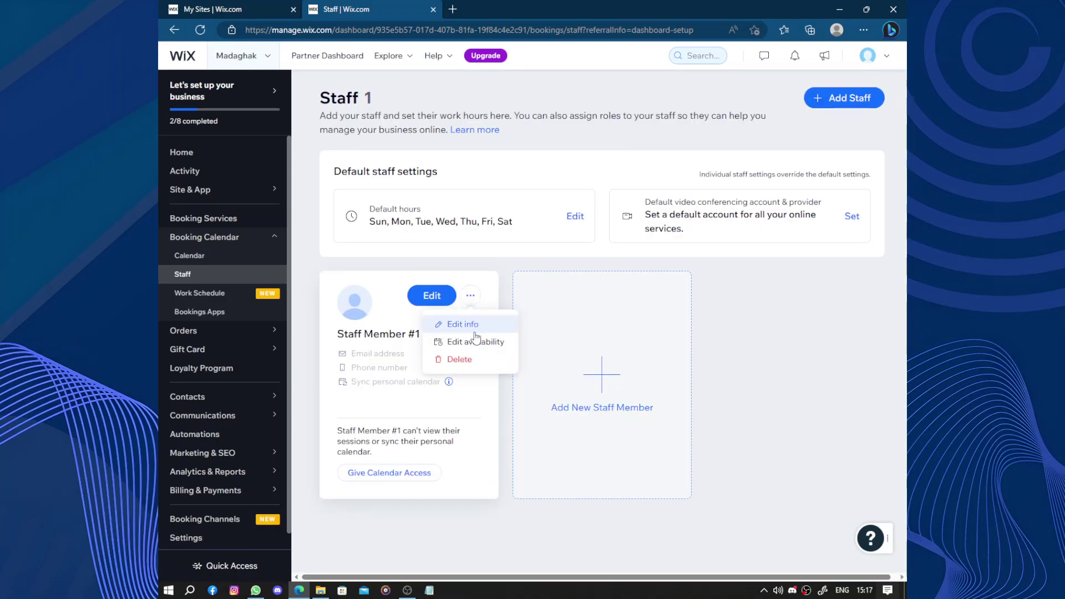
{"action": "left_click", "coordinate": [475, 333]}
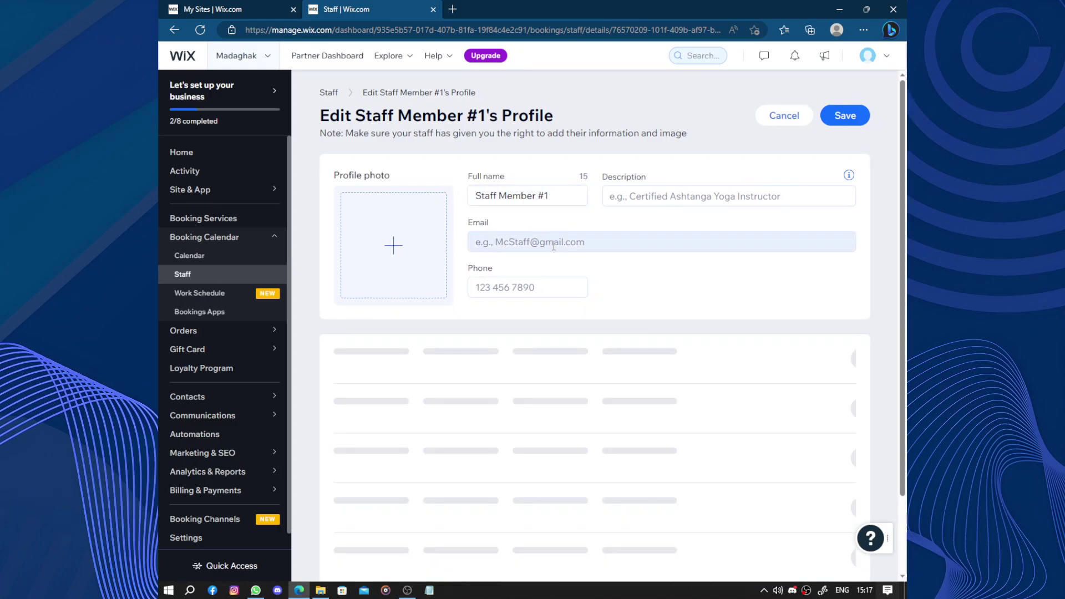
{"action": "scroll", "coordinate": [428, 426], "scroll_direction": "down", "scroll_amount": 3}
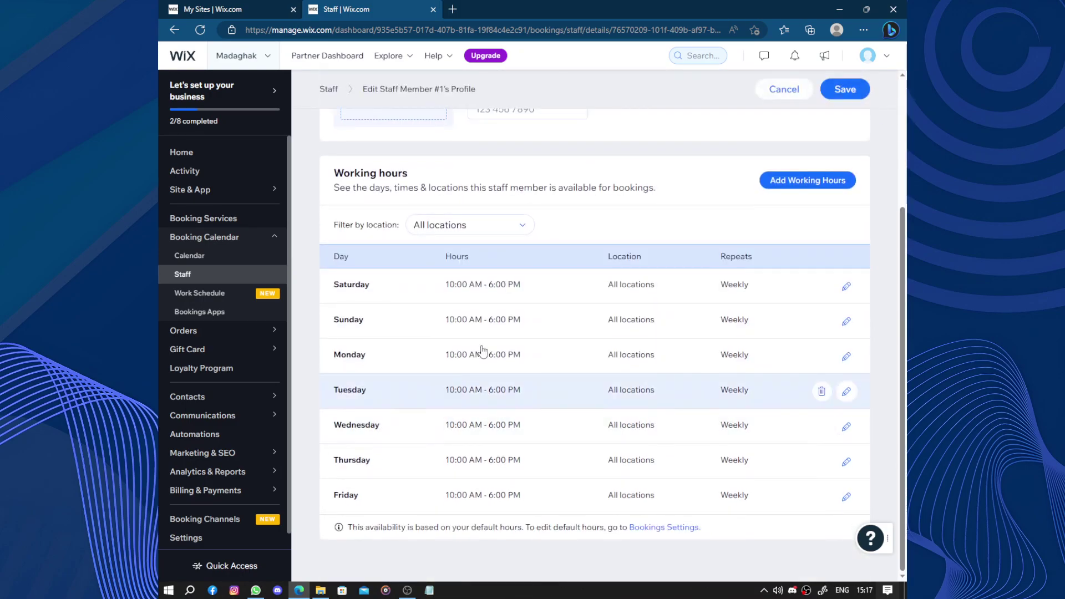
{"action": "scroll", "coordinate": [721, 222], "scroll_direction": "up", "scroll_amount": 3}
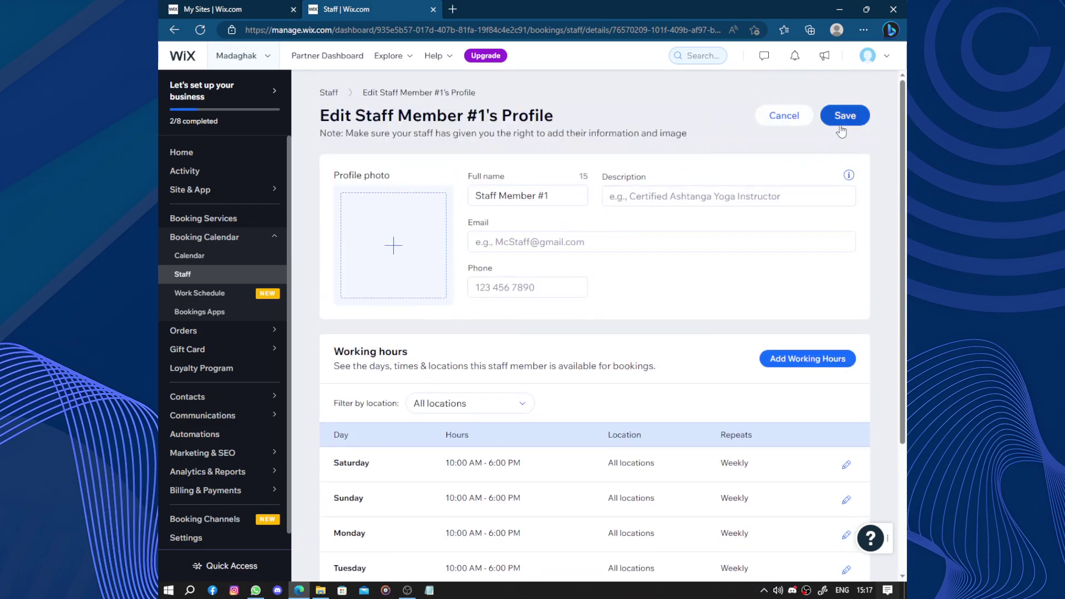
{"action": "left_click", "coordinate": [838, 118]}
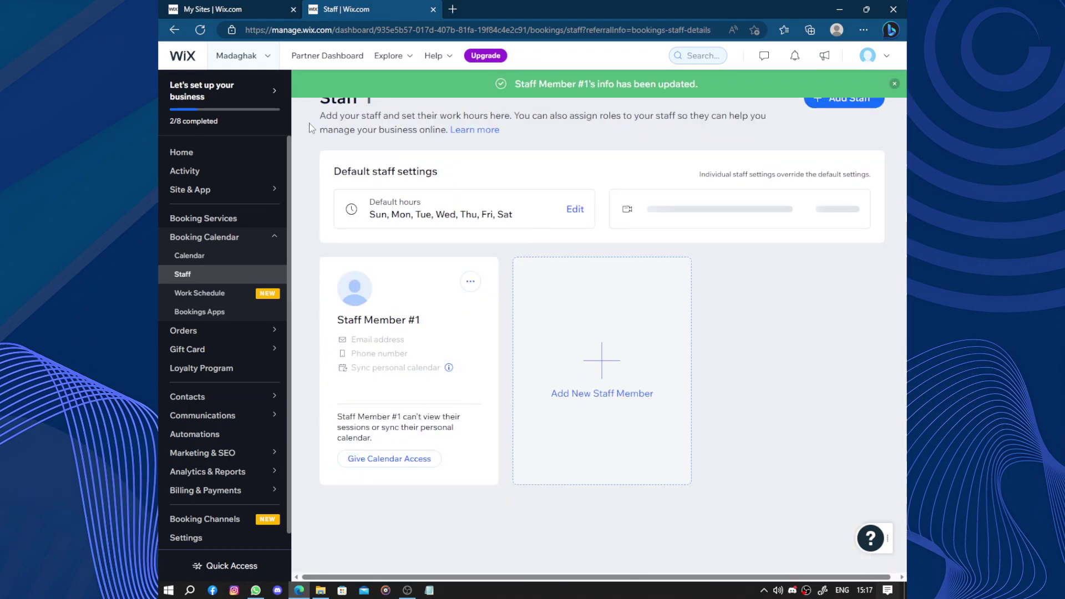
{"action": "left_click", "coordinate": [211, 152]}
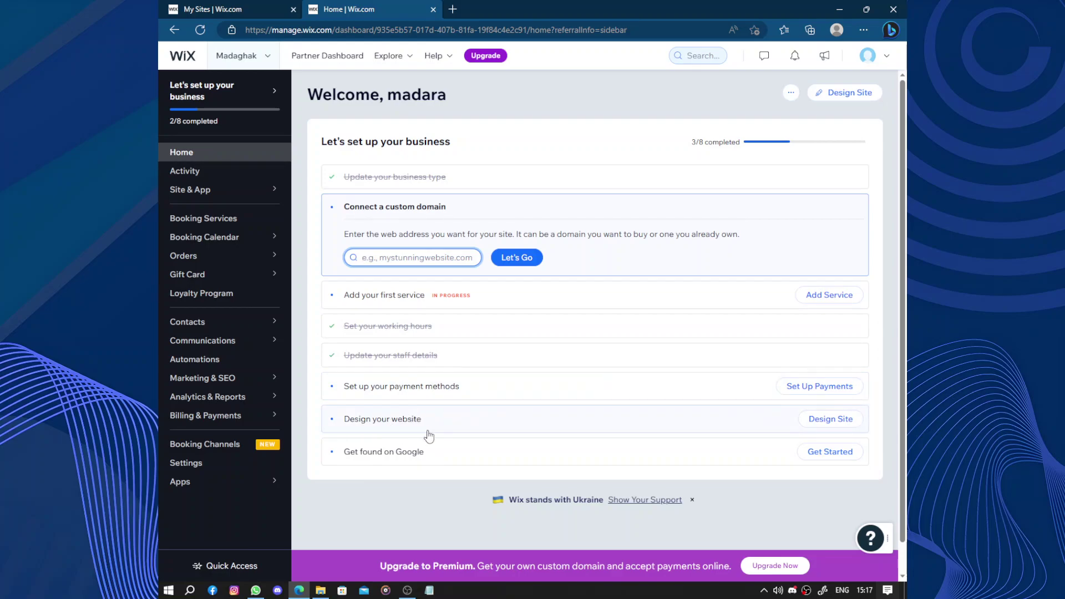
Begin designing the website by letting Wix create the site automatically.
{"action": "left_click", "coordinate": [468, 431]}
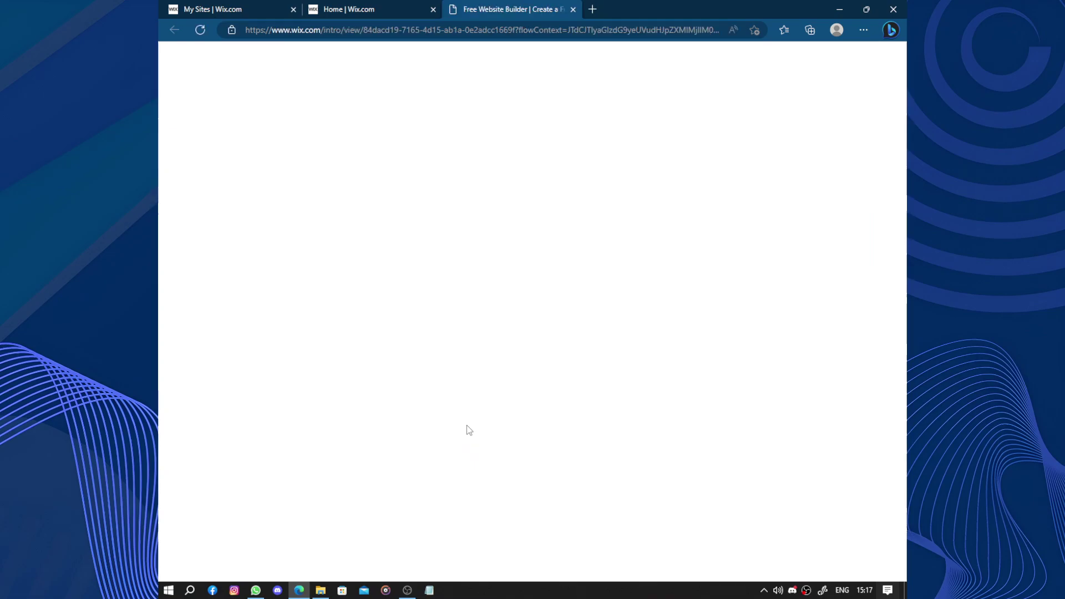
{"action": "left_click_drag", "start_coordinate": [321, 182], "coordinate": [733, 148]}
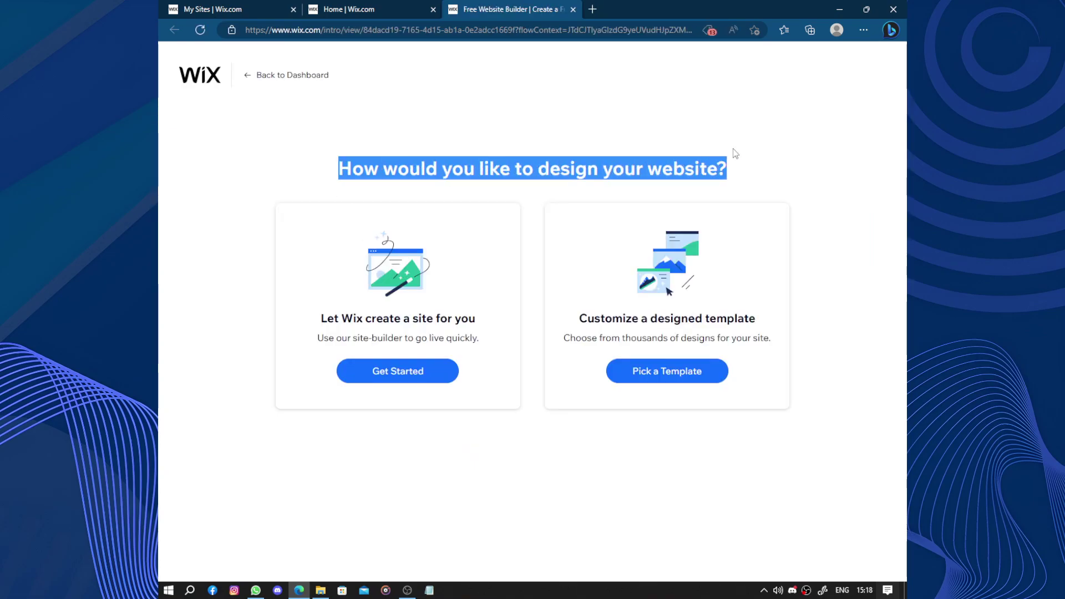
{"action": "left_click", "coordinate": [535, 286]}
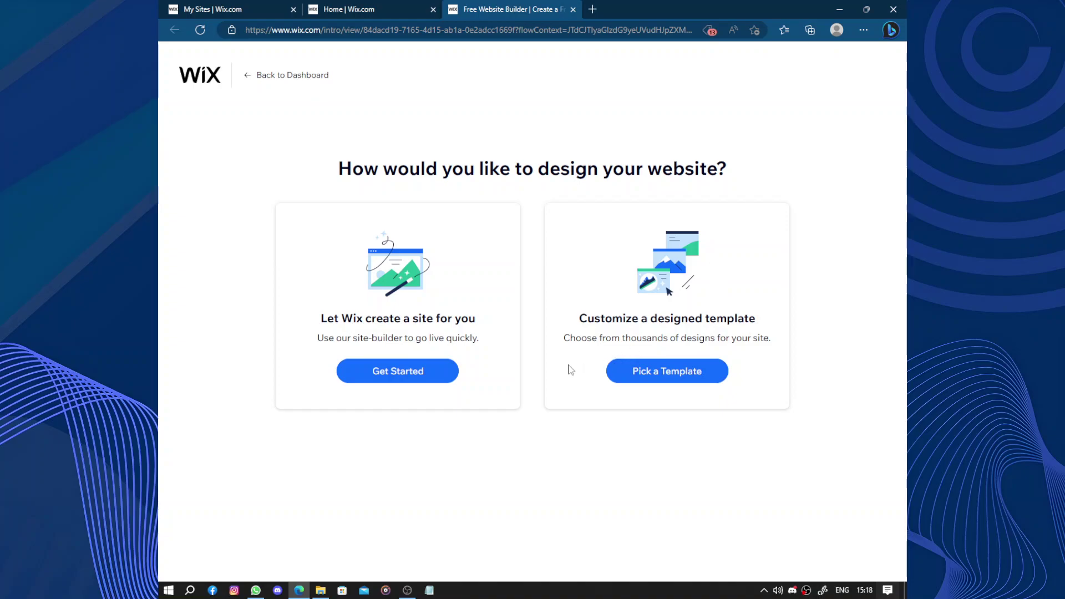
{"action": "left_click", "coordinate": [408, 376]}
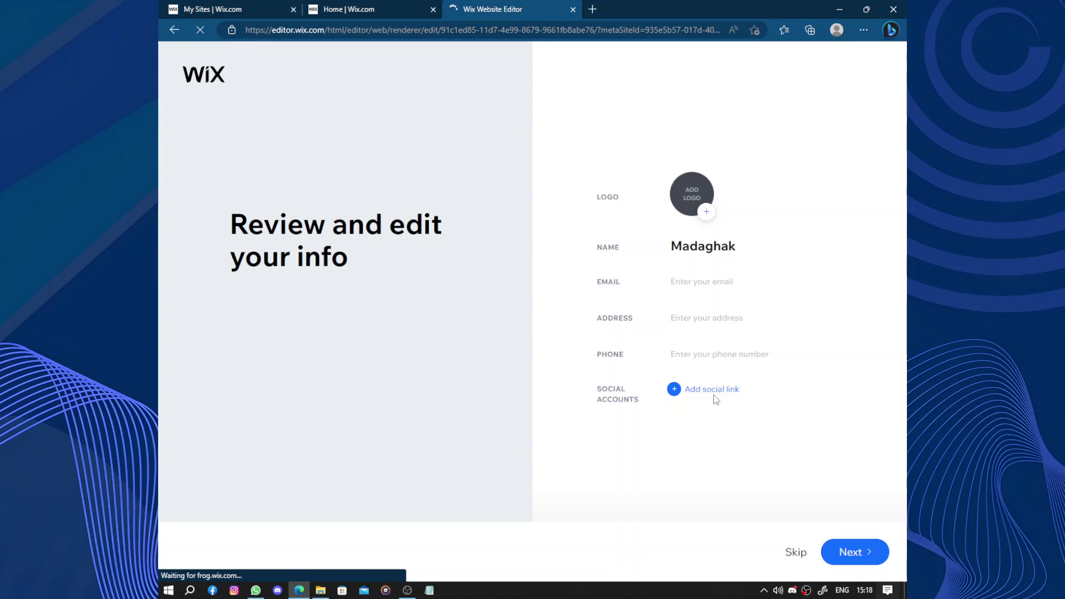
Add two social link rows to the site info and choose the Spark theme.
{"action": "left_click", "coordinate": [677, 392]}
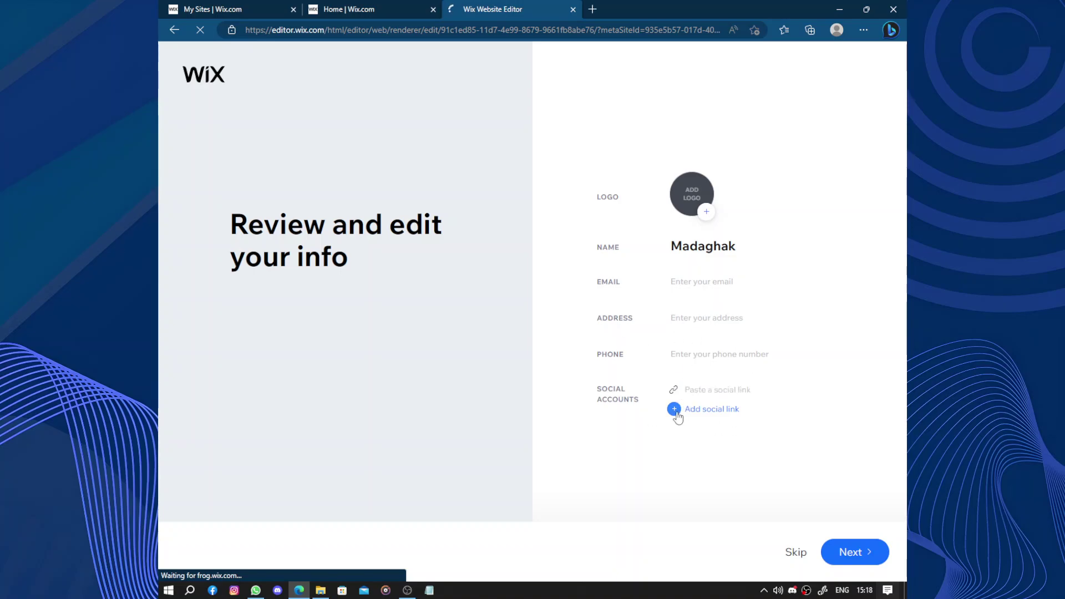
{"action": "left_click", "coordinate": [677, 411]}
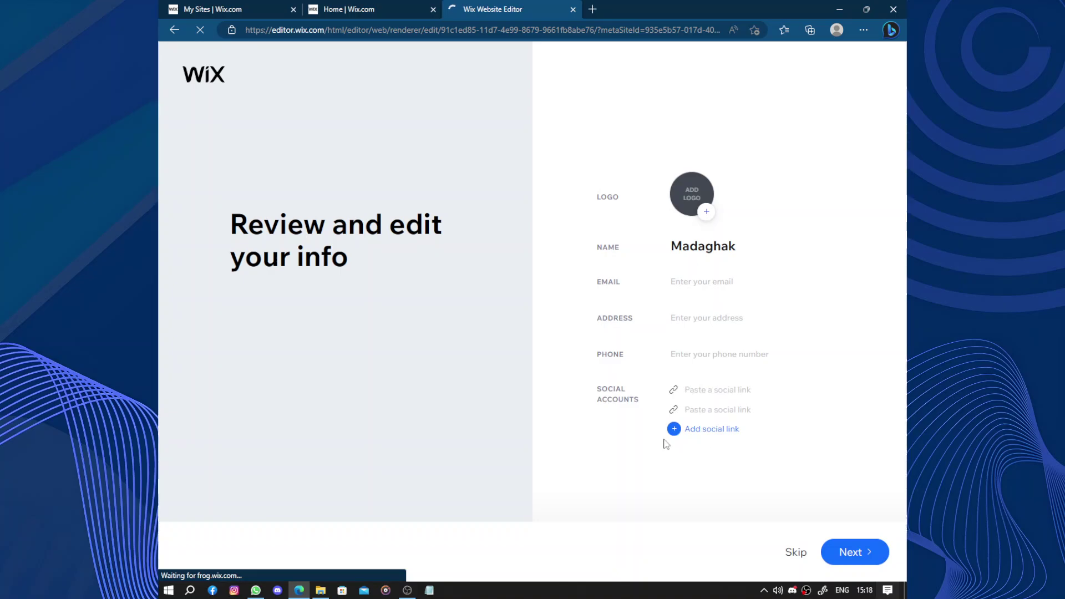
{"action": "left_click", "coordinate": [846, 551]}
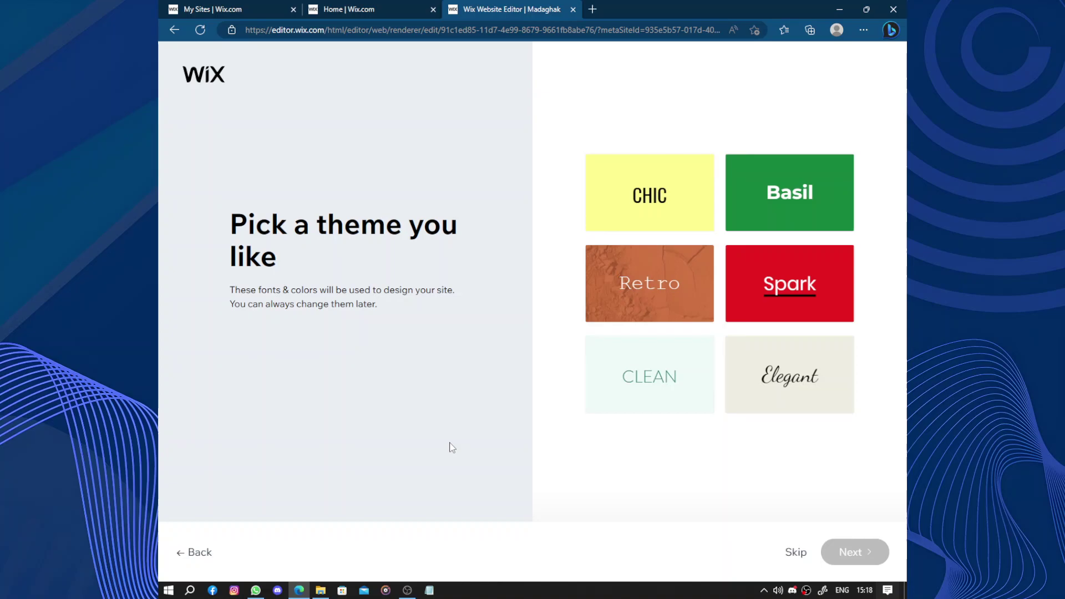
{"action": "left_click", "coordinate": [827, 294]}
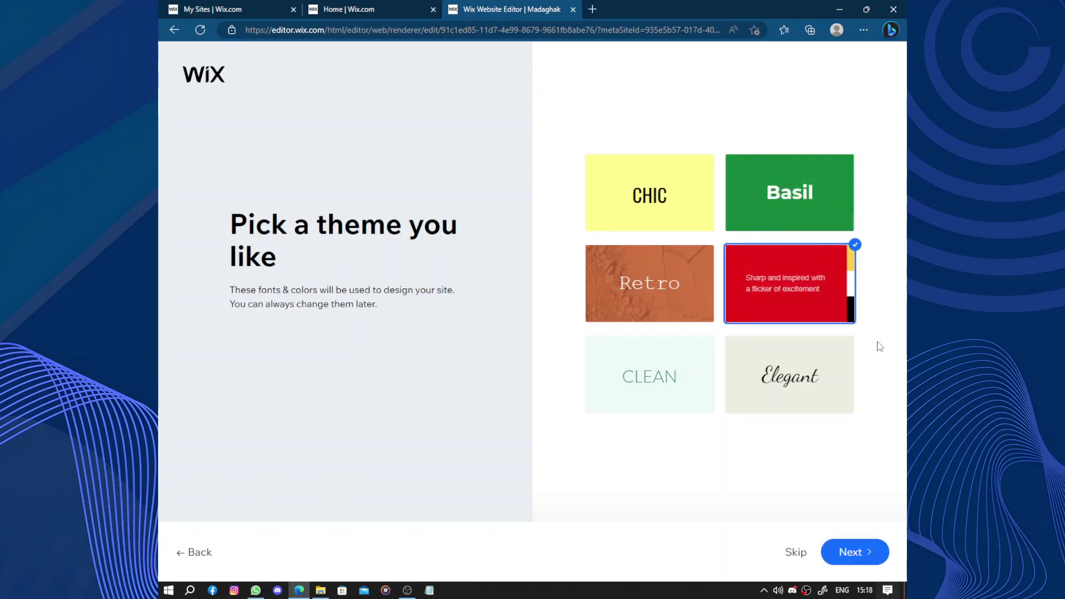
{"action": "left_click", "coordinate": [852, 553]}
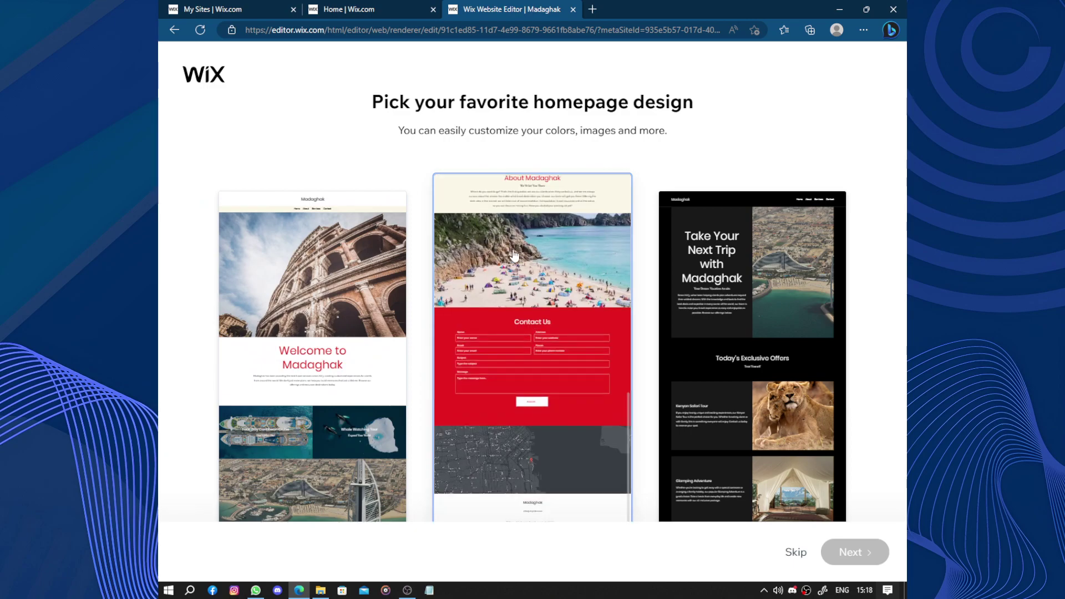
Choose the dark 'Take Your Next Trip with Madaghak' homepage design.
{"action": "left_click", "coordinate": [765, 278]}
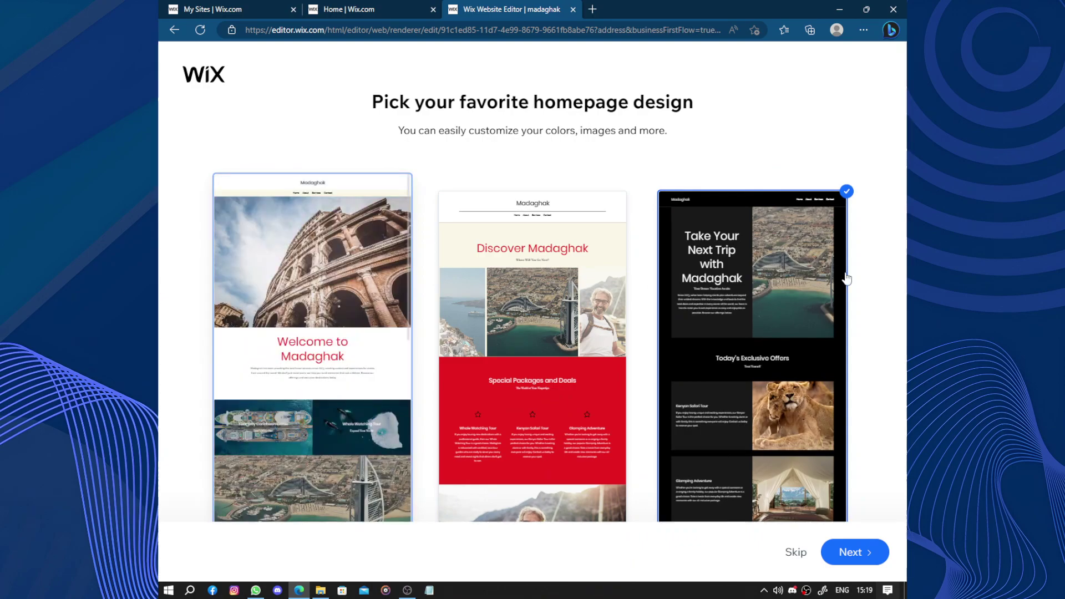
{"action": "left_click", "coordinate": [855, 552]}
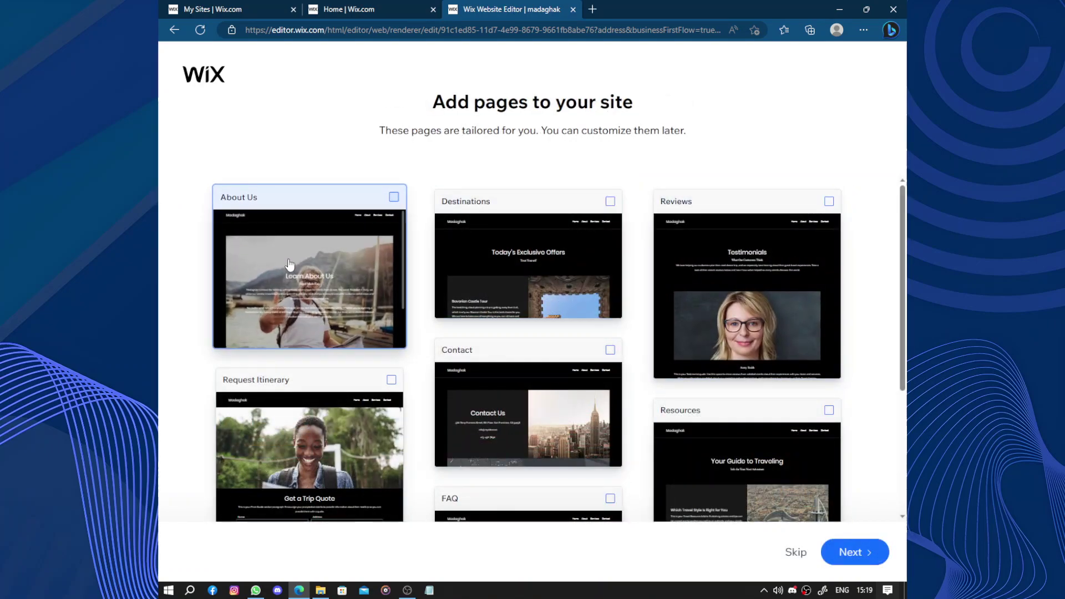
Add the About Us, Destinations, Reviews, The Team and FAQ pages.
{"action": "left_click", "coordinate": [289, 264]}
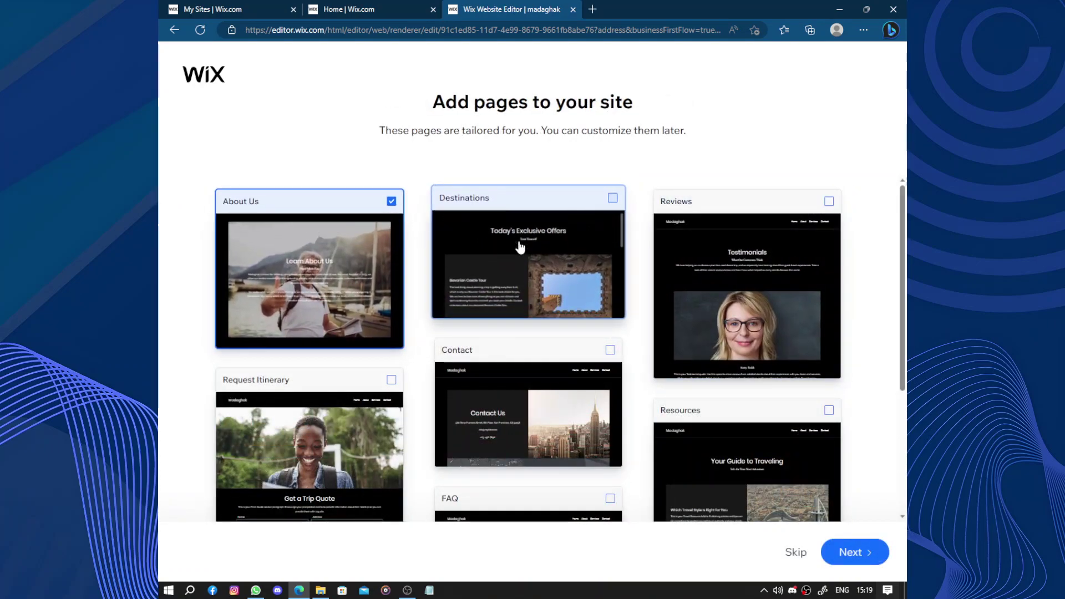
{"action": "left_click", "coordinate": [530, 239]}
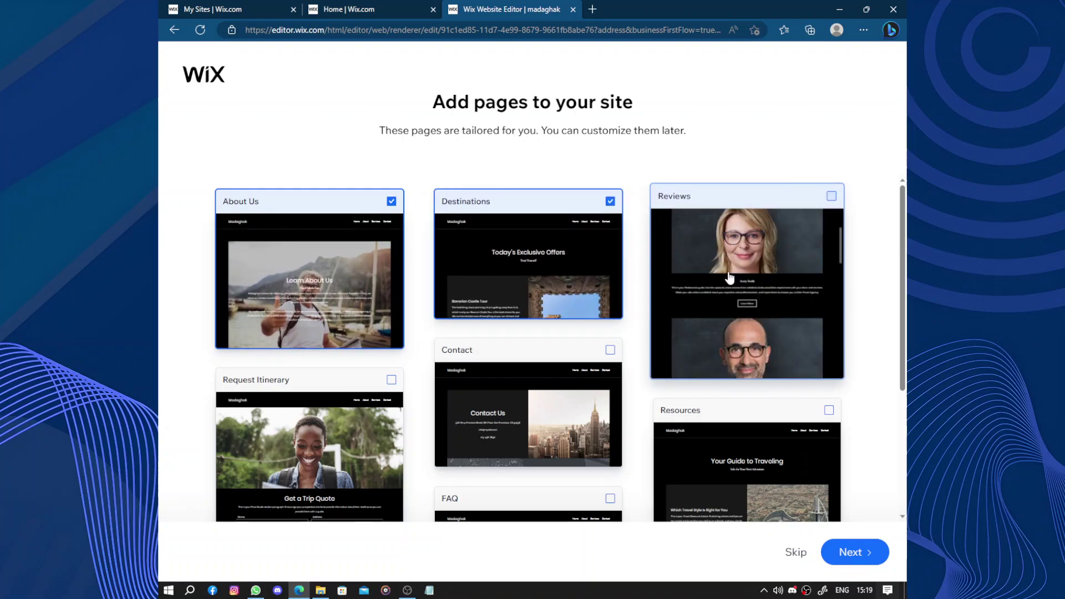
{"action": "left_click", "coordinate": [729, 278]}
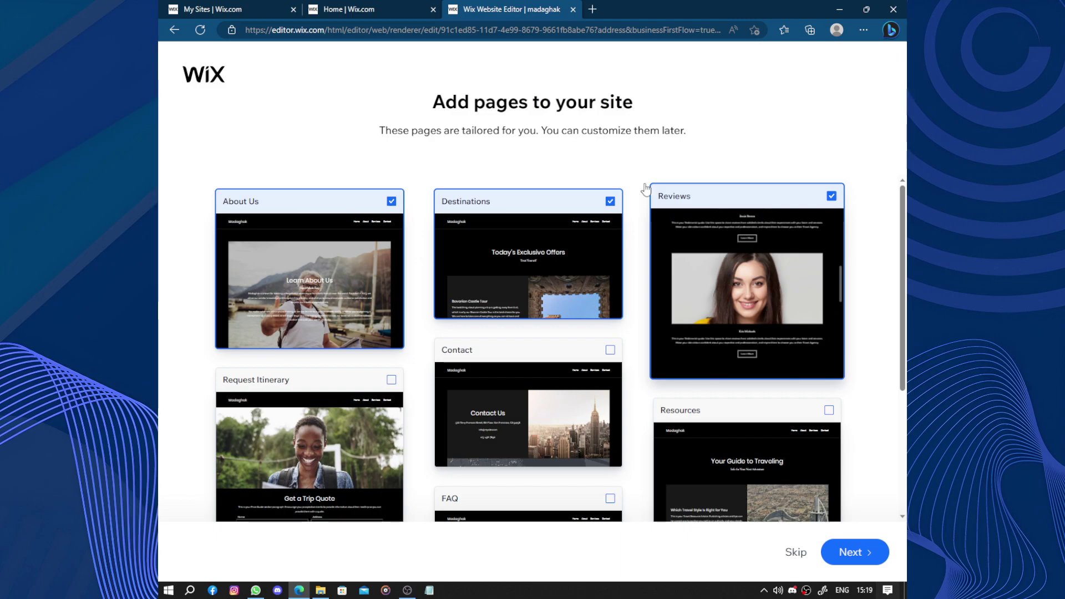
{"action": "scroll", "coordinate": [638, 222], "scroll_direction": "down", "scroll_amount": 2}
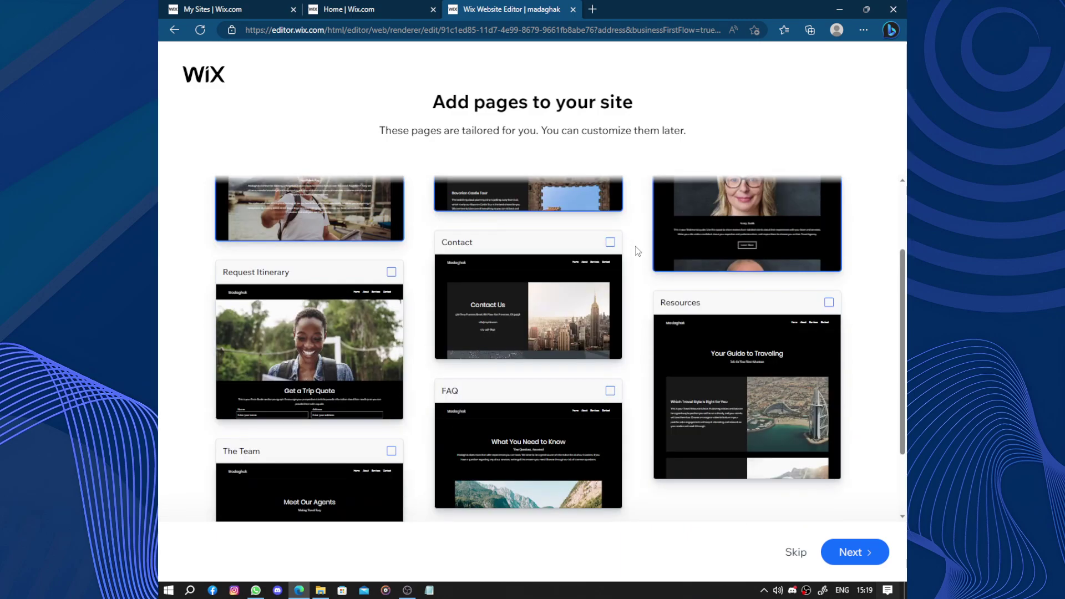
{"action": "scroll", "coordinate": [452, 369], "scroll_direction": "up", "scroll_amount": 3}
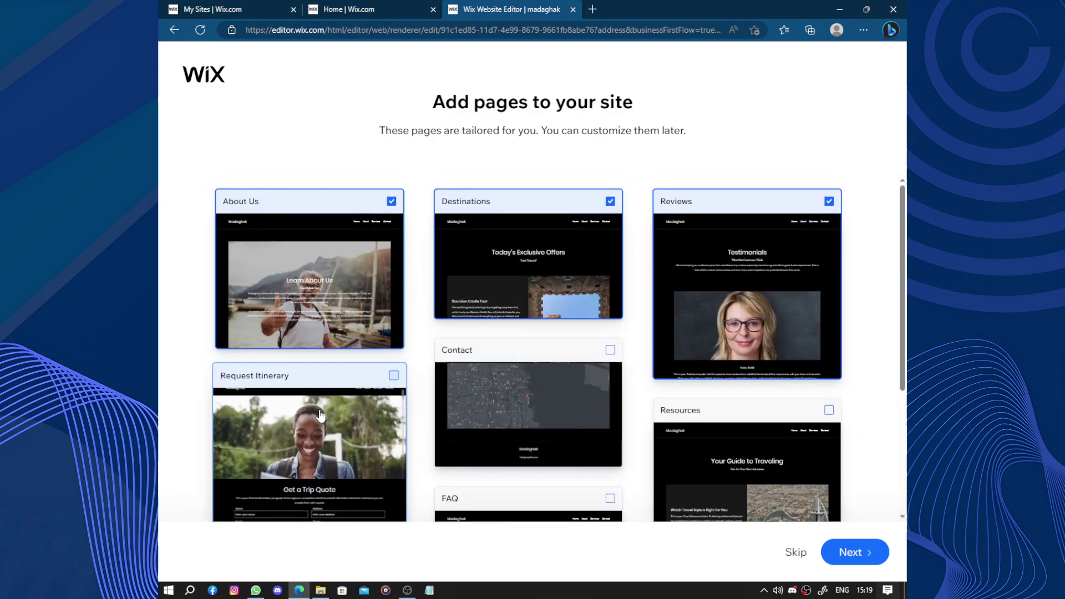
{"action": "scroll", "coordinate": [193, 301], "scroll_direction": "down", "scroll_amount": 4}
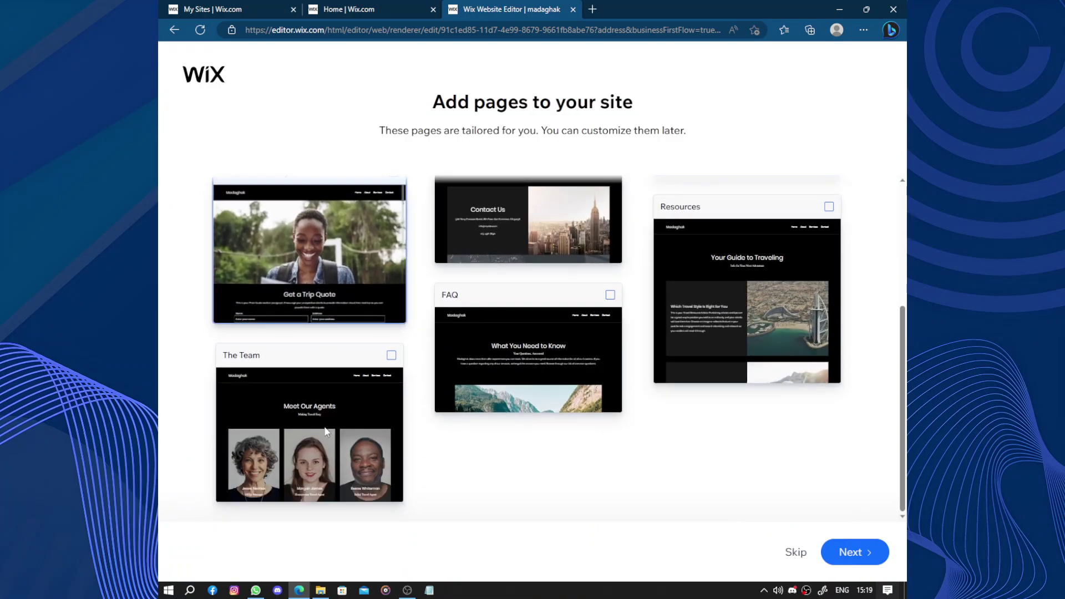
{"action": "left_click", "coordinate": [329, 409]}
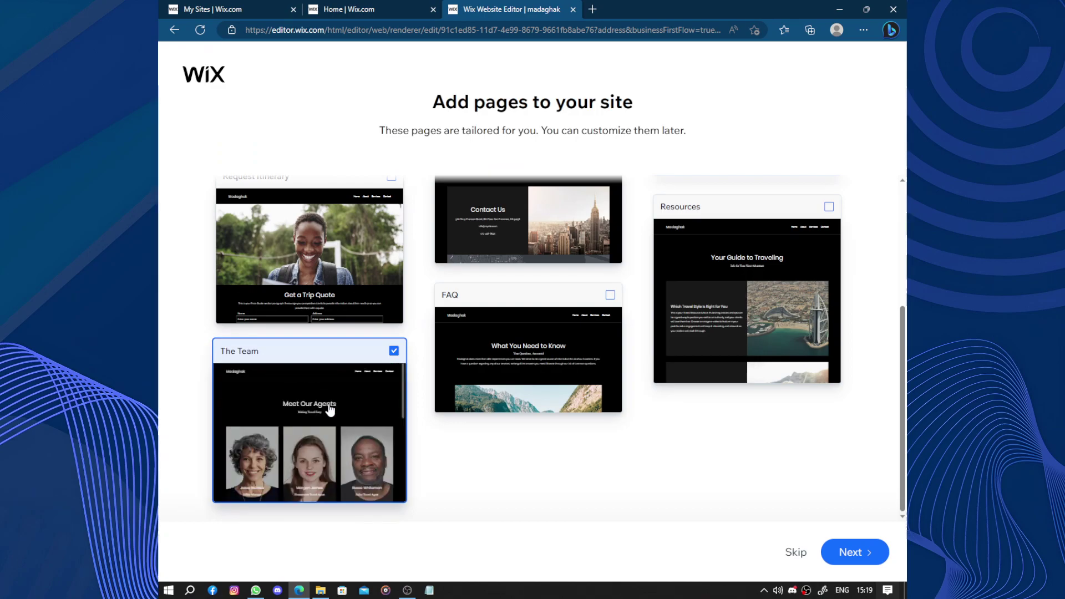
{"action": "left_click", "coordinate": [564, 348]}
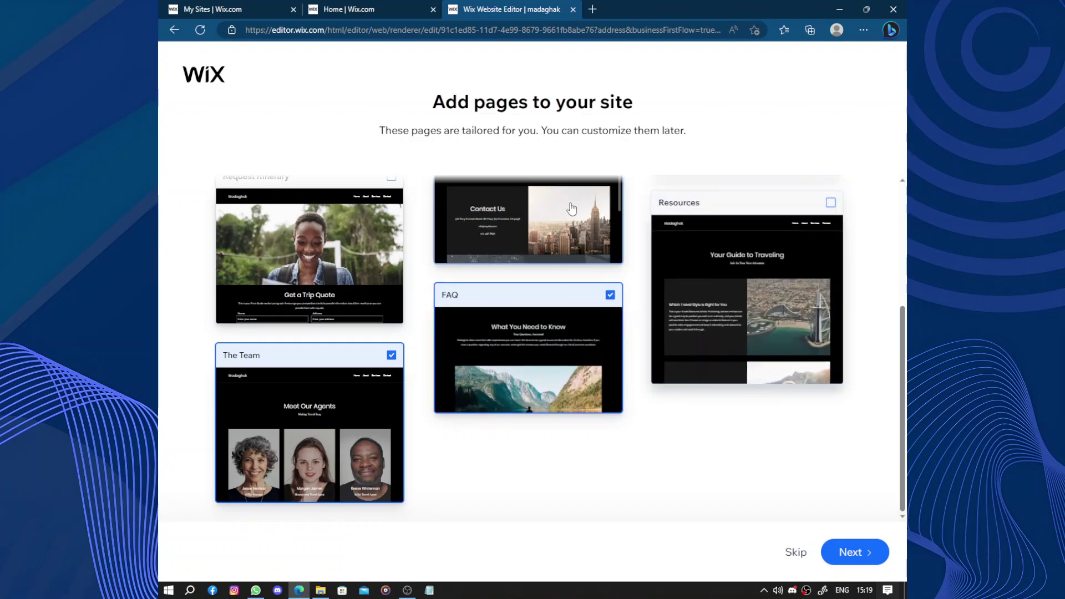
{"action": "scroll", "coordinate": [571, 209], "scroll_direction": "up", "scroll_amount": 4}
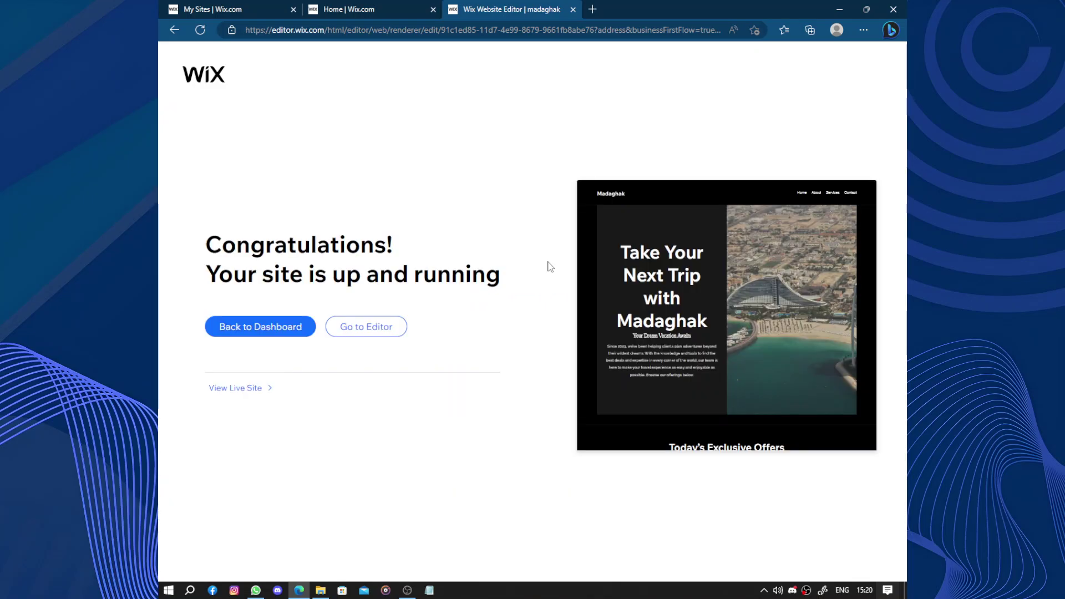
Open the Madaghak site in the editor and scroll through its home page sections.
{"action": "left_click", "coordinate": [377, 327]}
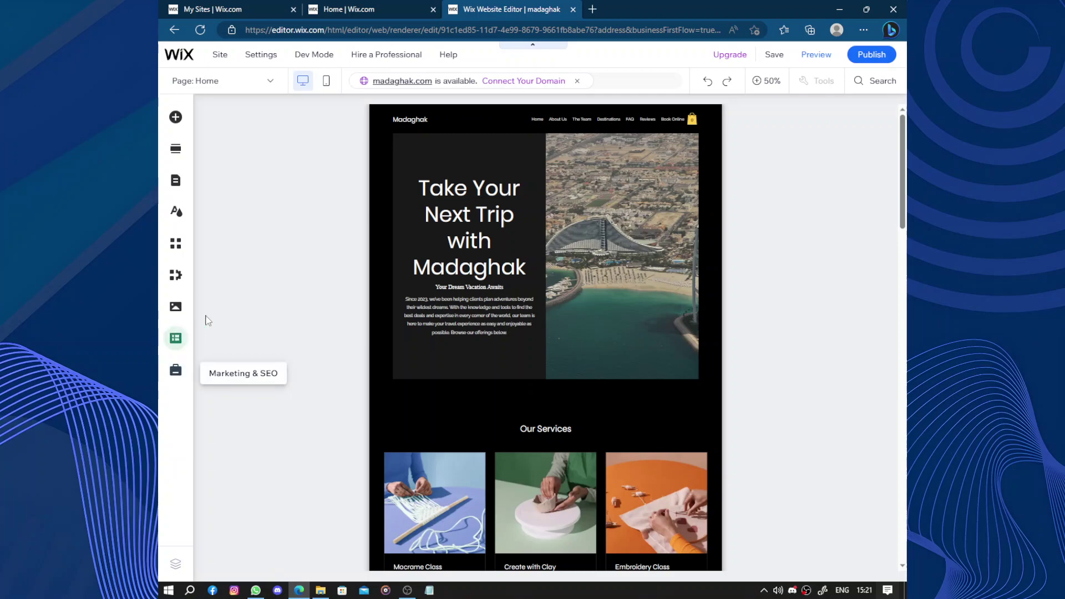
{"action": "scroll", "coordinate": [525, 125], "scroll_direction": "down", "scroll_amount": 10}
{"action": "scroll", "coordinate": [525, 126], "scroll_direction": "down", "scroll_amount": 10}
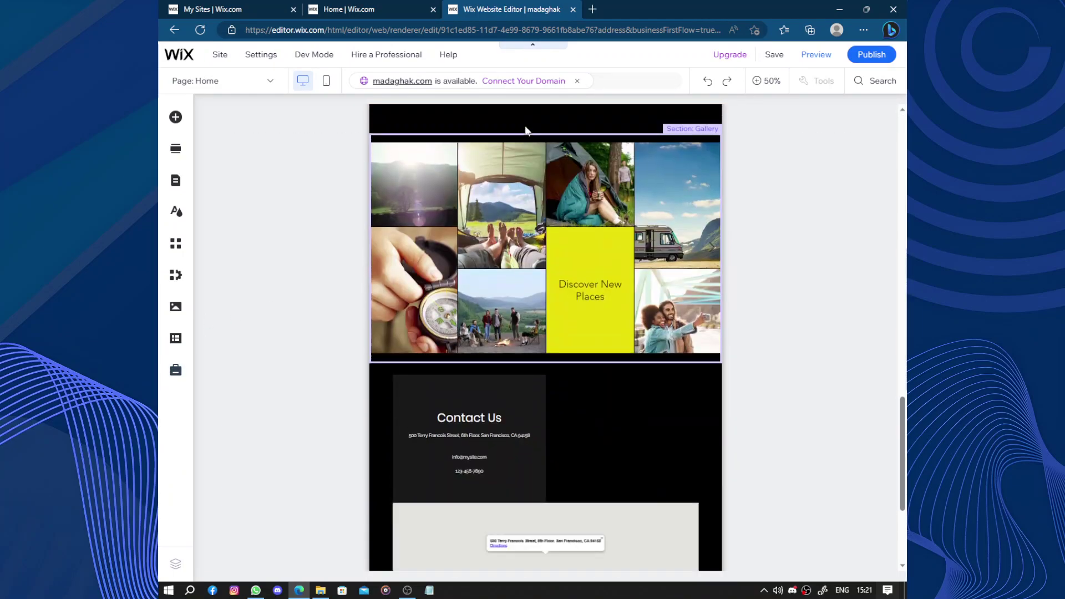
{"action": "scroll", "coordinate": [525, 126], "scroll_direction": "up", "scroll_amount": 8}
{"action": "scroll", "coordinate": [525, 126], "scroll_direction": "up", "scroll_amount": 10}
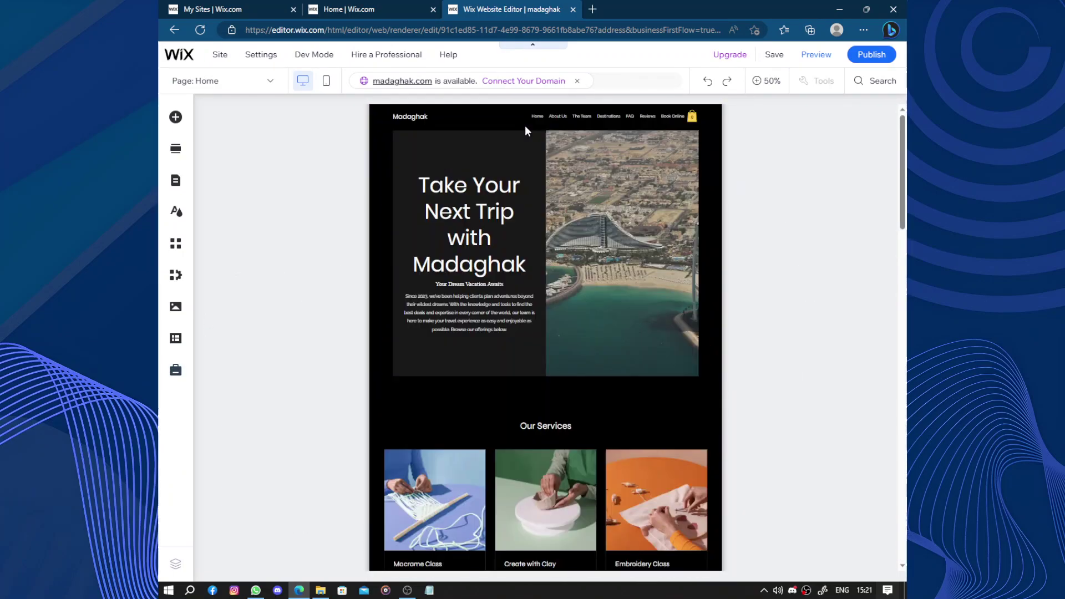
{"action": "scroll", "coordinate": [621, 194], "scroll_direction": "down", "scroll_amount": 12}
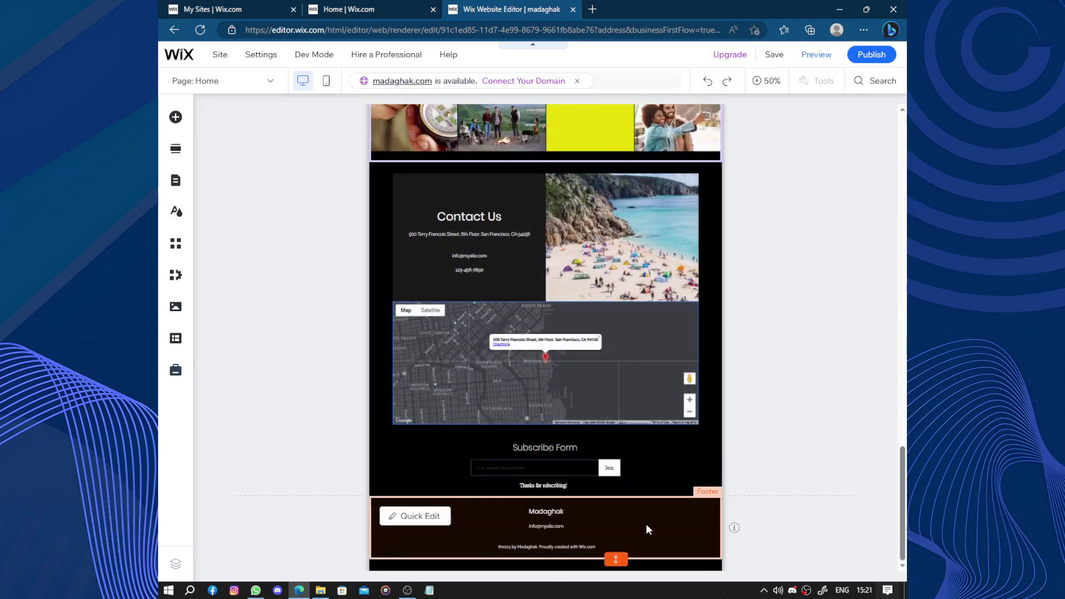
{"action": "scroll", "coordinate": [545, 352], "scroll_direction": "up", "scroll_amount": 12}
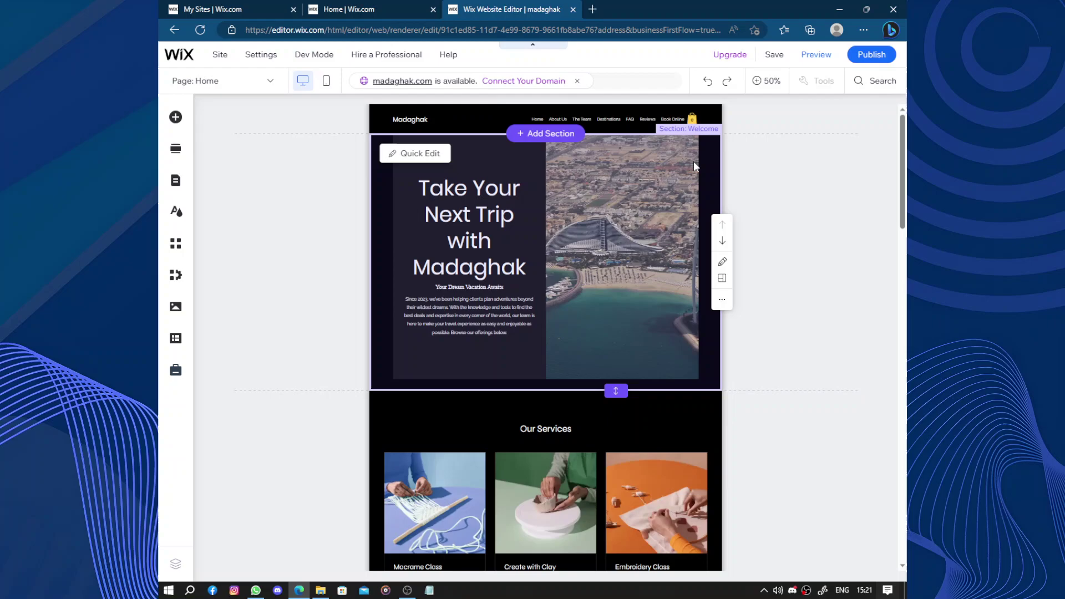
Publish the Madaghak site and view it live at madaghax.wixsite.com in a new tab.
{"action": "left_click", "coordinate": [886, 54]}
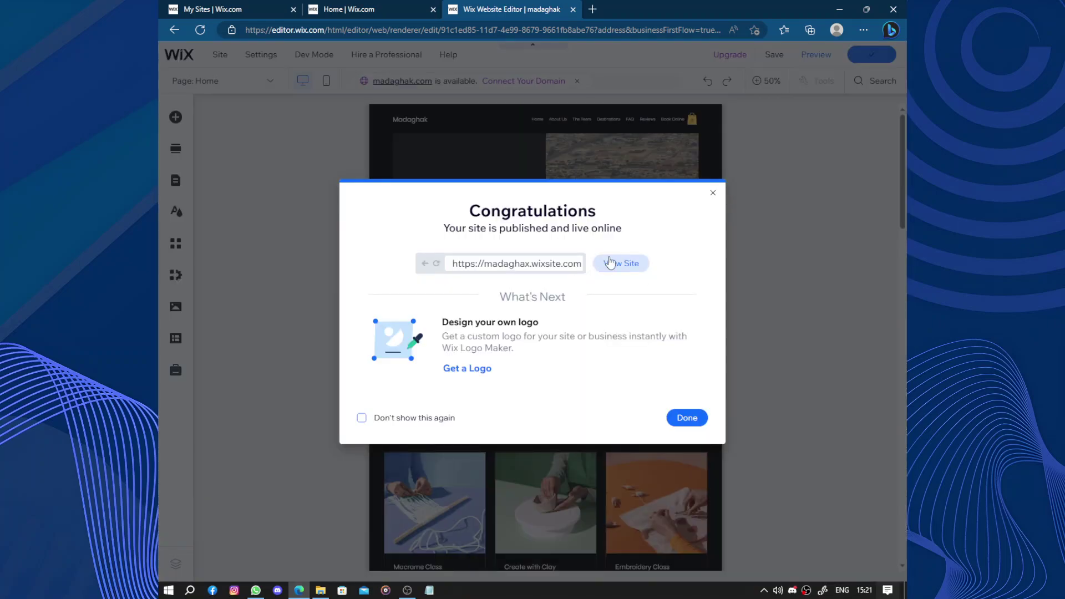
{"action": "left_click", "coordinate": [611, 263]}
{"action": "left_click", "coordinate": [505, 14]}
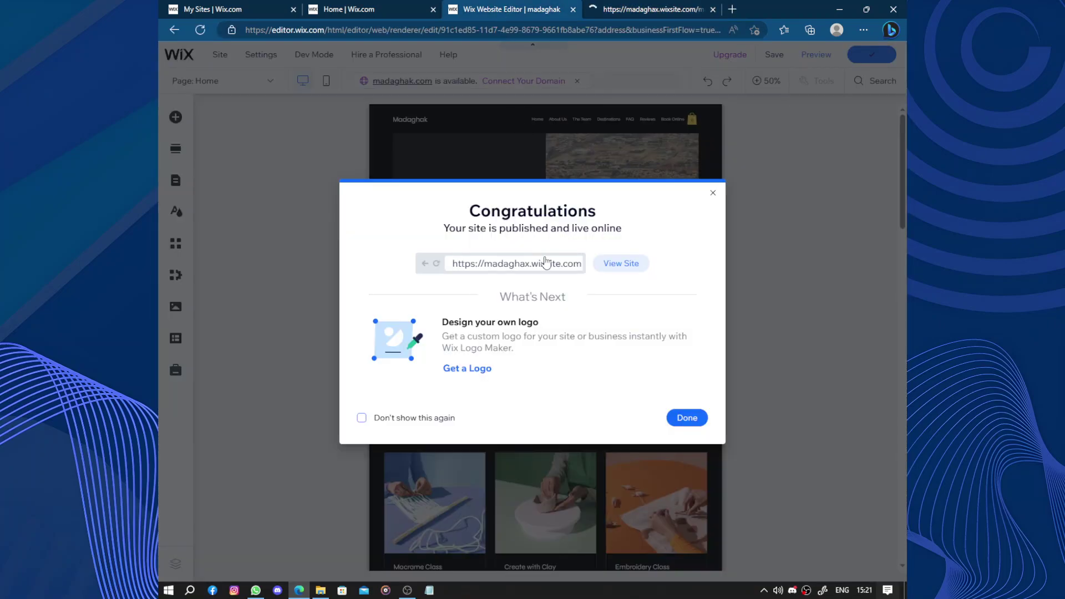
{"action": "left_click", "coordinate": [687, 418]}
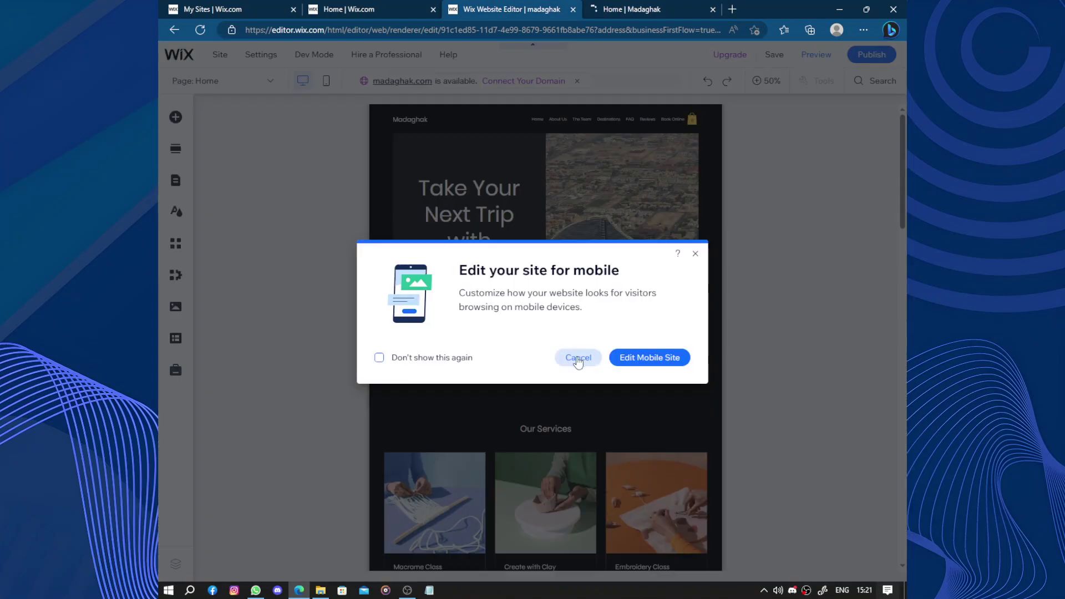
Dismiss the mobile-editing prompt and bring up the live Madaghak site.
{"action": "left_click", "coordinate": [574, 358]}
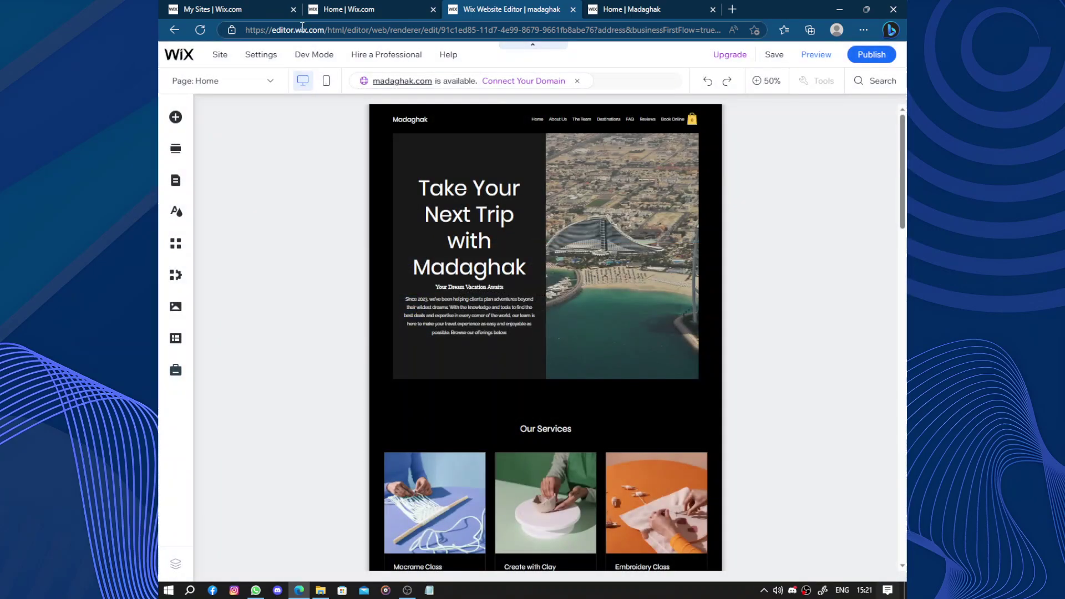
{"action": "left_click", "coordinate": [348, 9]}
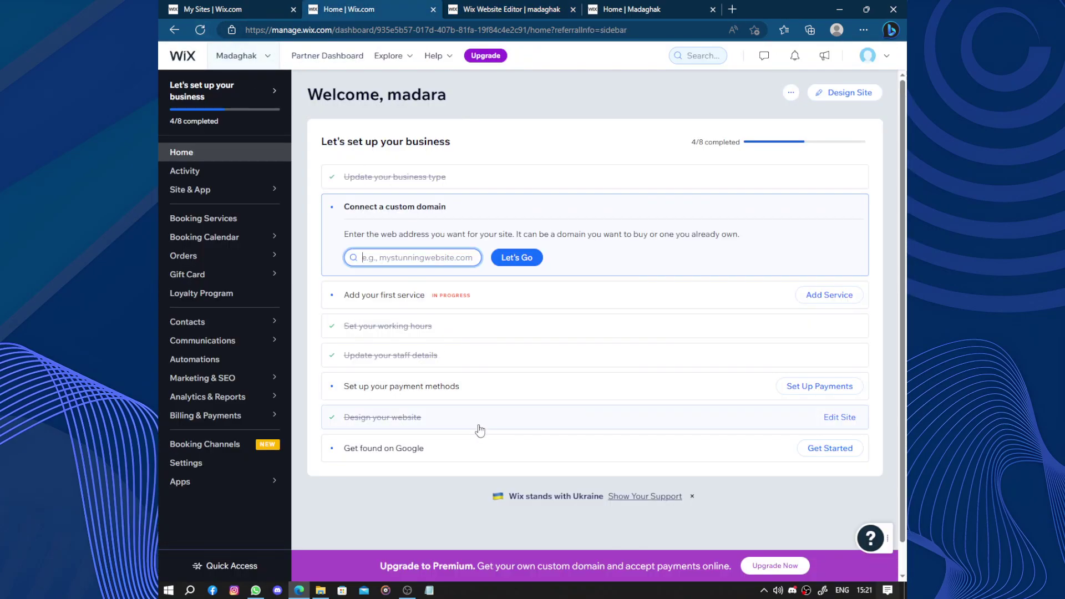
{"action": "left_click", "coordinate": [614, 7]}
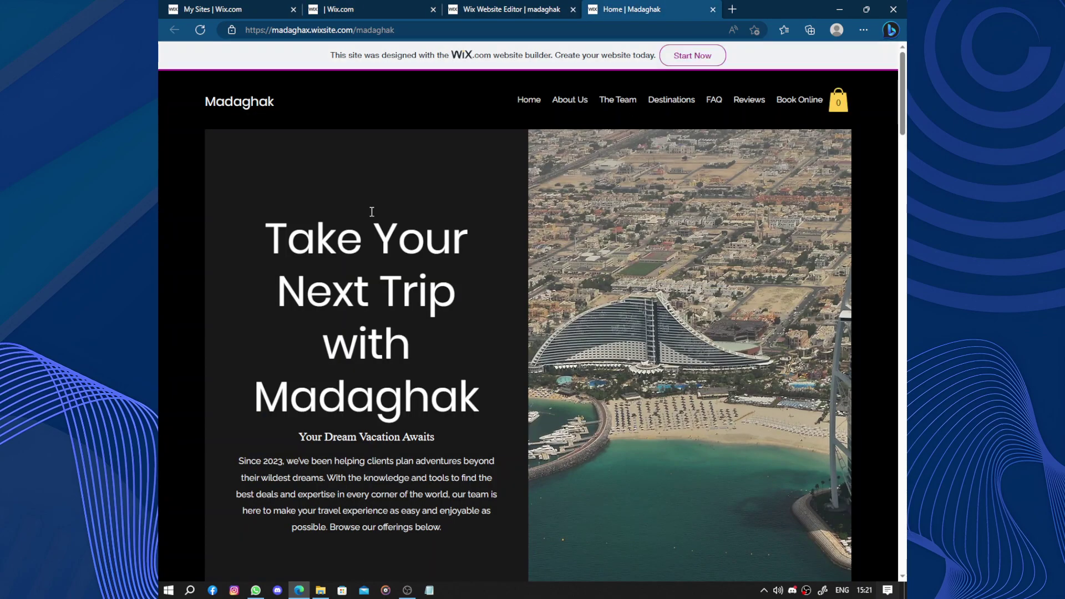
{"action": "scroll", "coordinate": [401, 190], "scroll_direction": "down", "scroll_amount": 20}
{"action": "scroll", "coordinate": [403, 189], "scroll_direction": "up", "scroll_amount": 4}
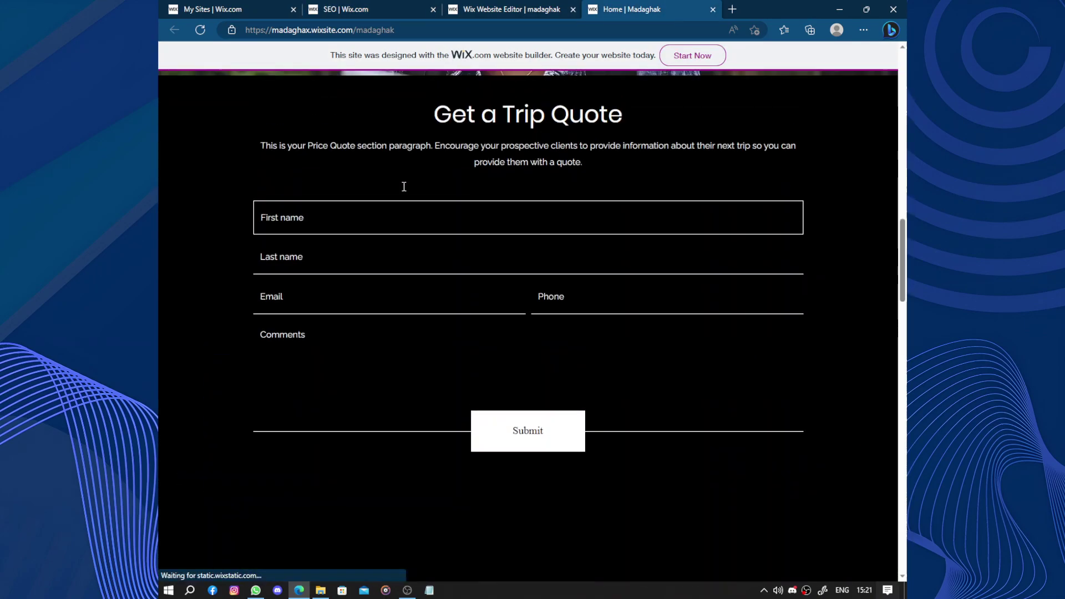
Autofill and submit a test Get a Trip Quote request on the live site.
{"action": "left_click", "coordinate": [367, 207]}
{"action": "left_click", "coordinate": [351, 259]}
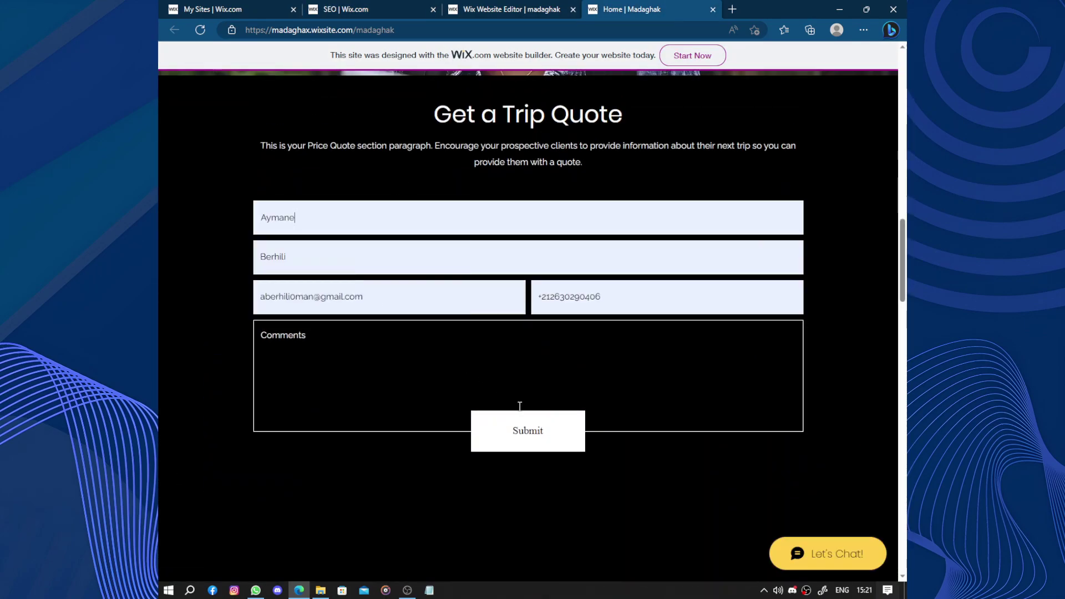
{"action": "left_click", "coordinate": [525, 435]}
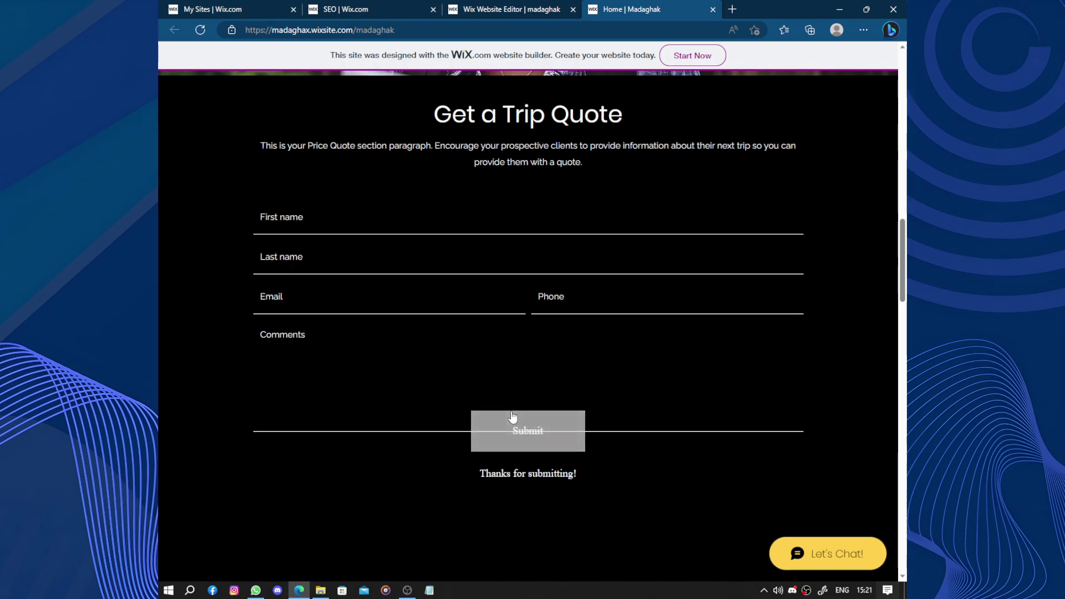
{"action": "scroll", "coordinate": [506, 169], "scroll_direction": "down", "scroll_amount": 20}
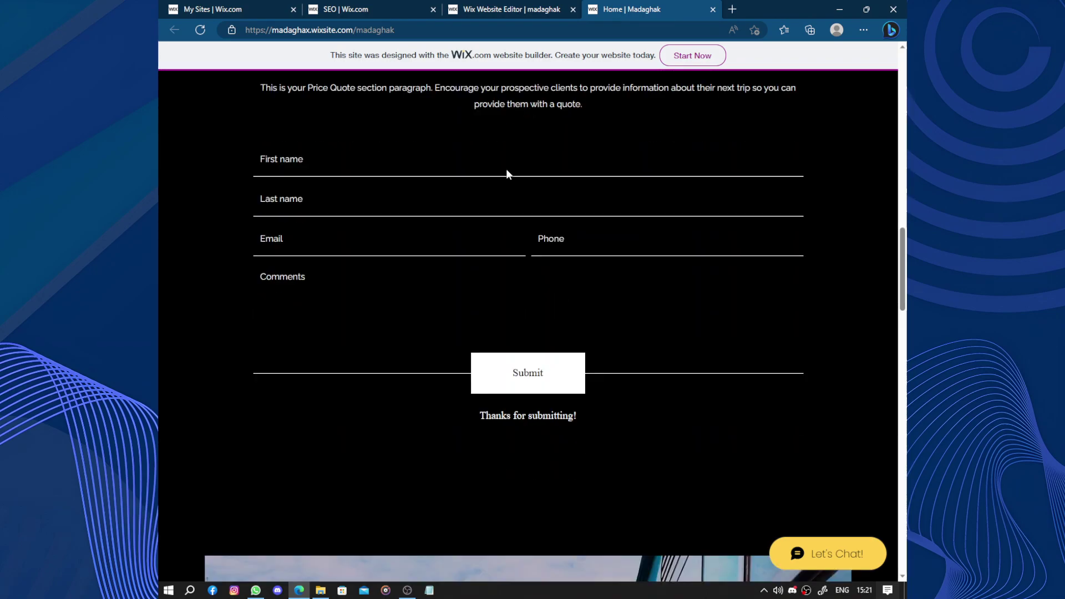
{"action": "scroll", "coordinate": [503, 154], "scroll_direction": "up", "scroll_amount": 20}
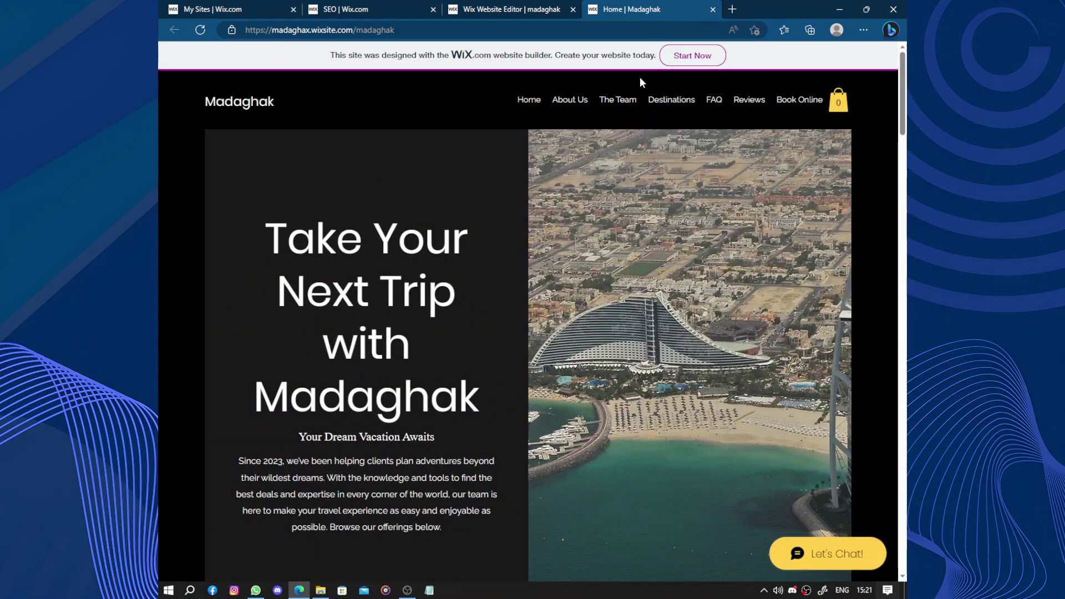
{"action": "left_click", "coordinate": [510, 9]}
{"action": "left_click", "coordinate": [344, 9]}
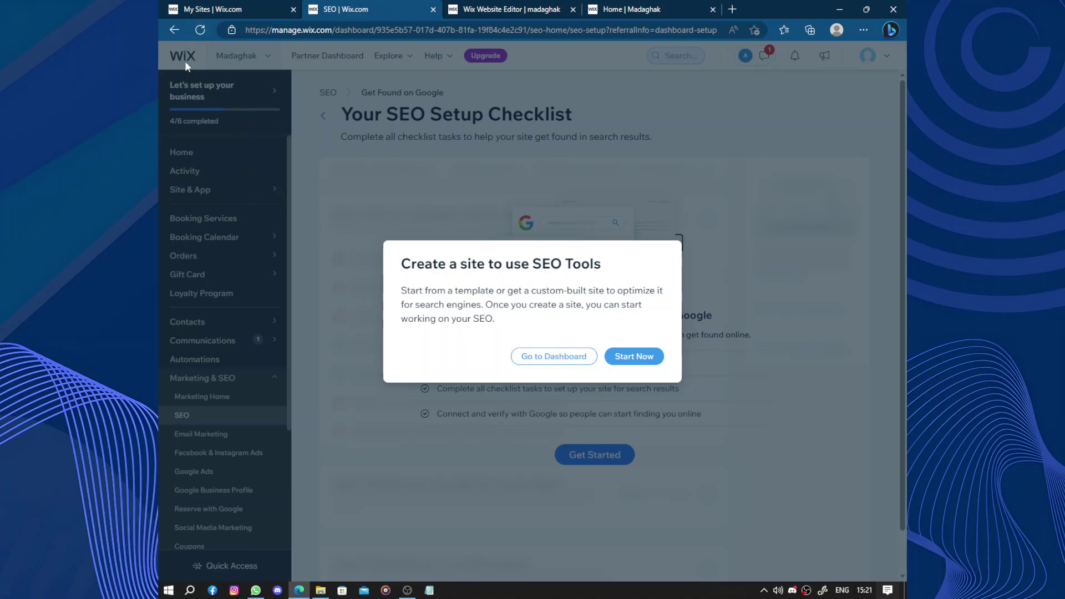
Send a test 'hi' message through the live site's chat widget, then close the chat.
{"action": "left_click", "coordinate": [199, 31]}
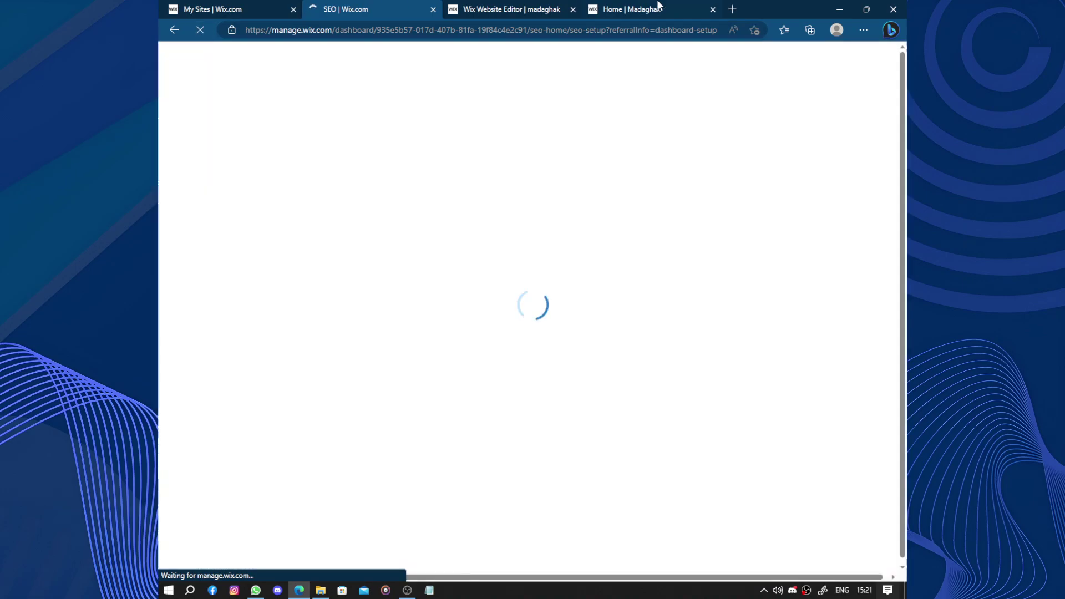
{"action": "left_click", "coordinate": [658, 5]}
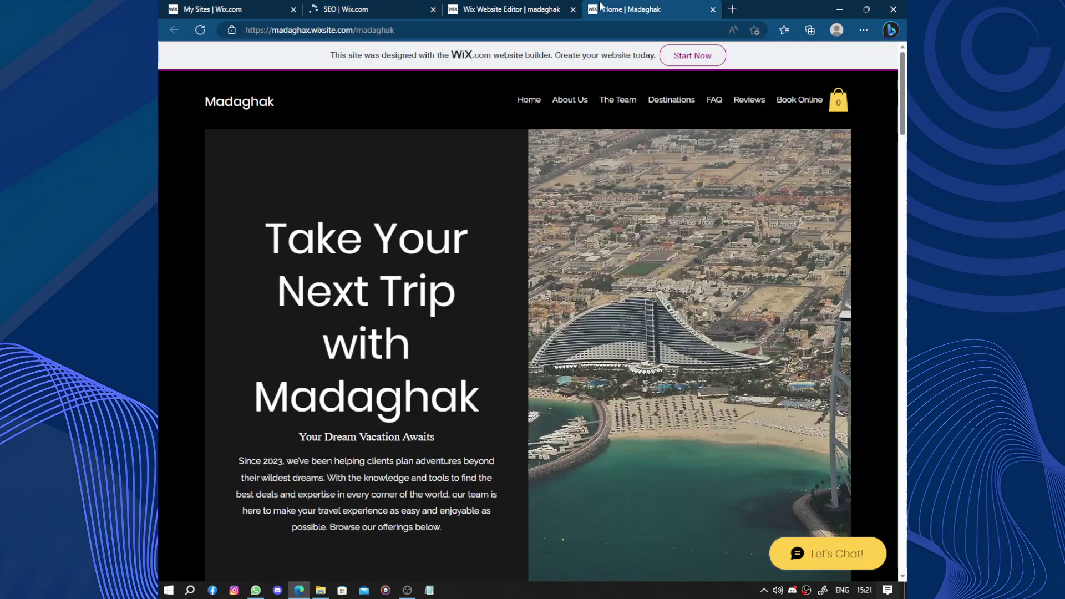
{"action": "left_click", "coordinate": [396, 6]}
{"action": "left_click", "coordinate": [631, 8]}
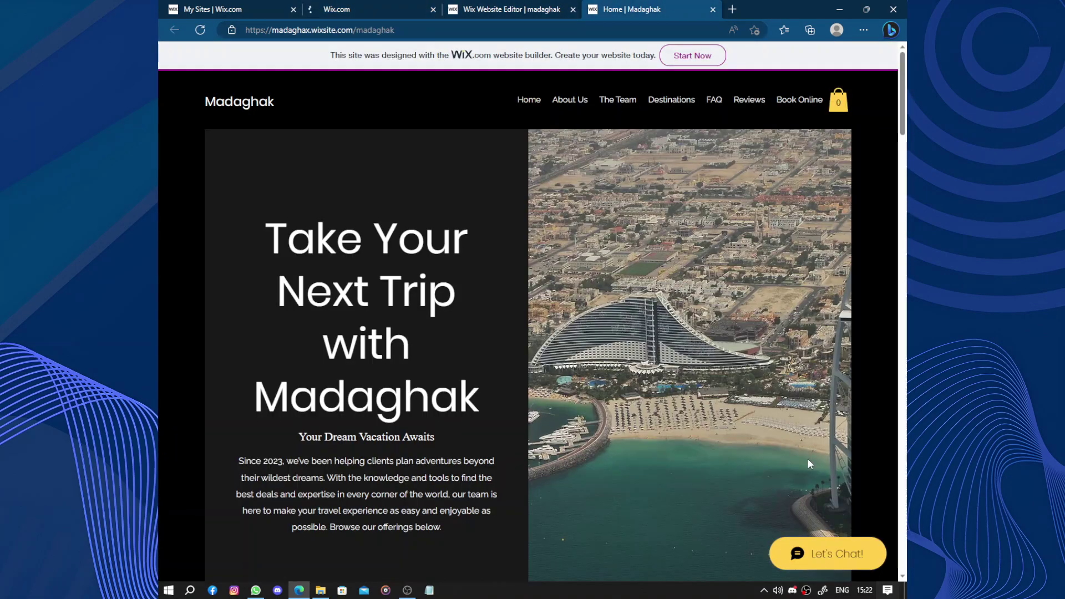
{"action": "left_click", "coordinate": [838, 555]}
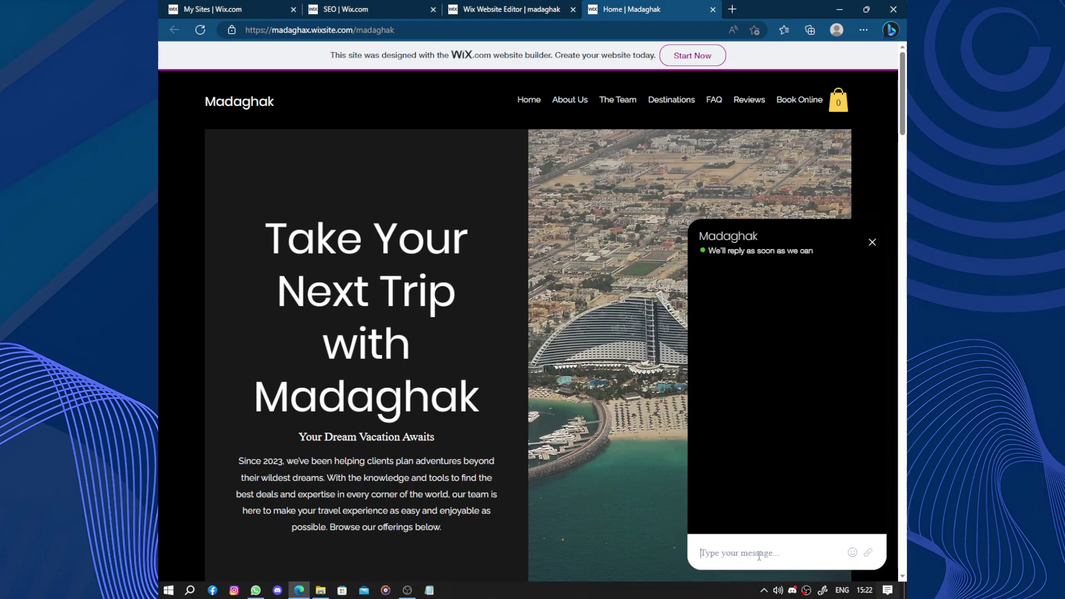
{"action": "type", "text": "hi"}
{"action": "left_click", "coordinate": [869, 554]}
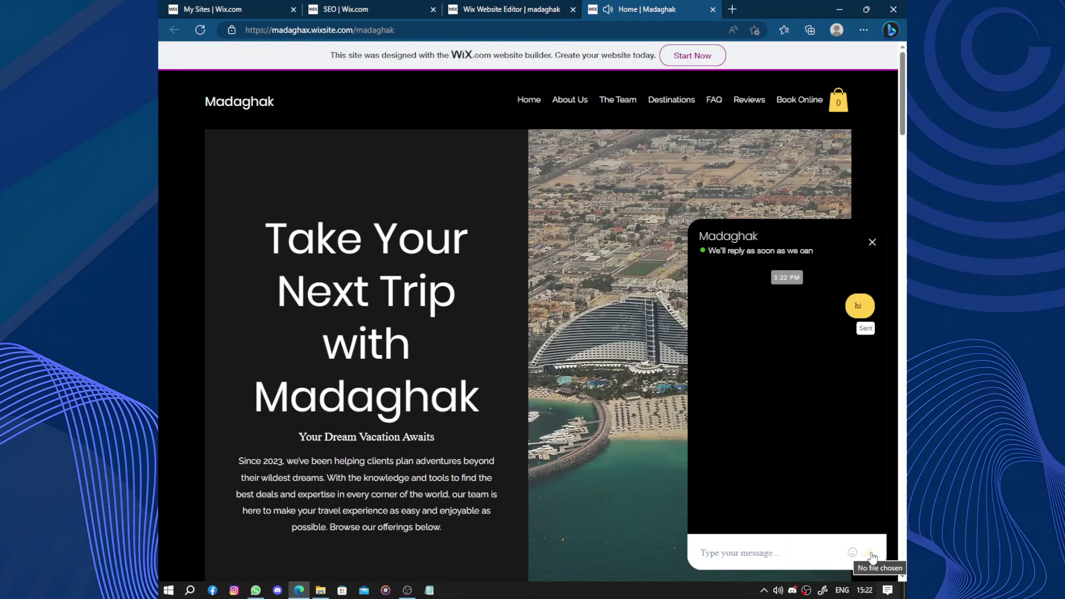
{"action": "left_click", "coordinate": [873, 243]}
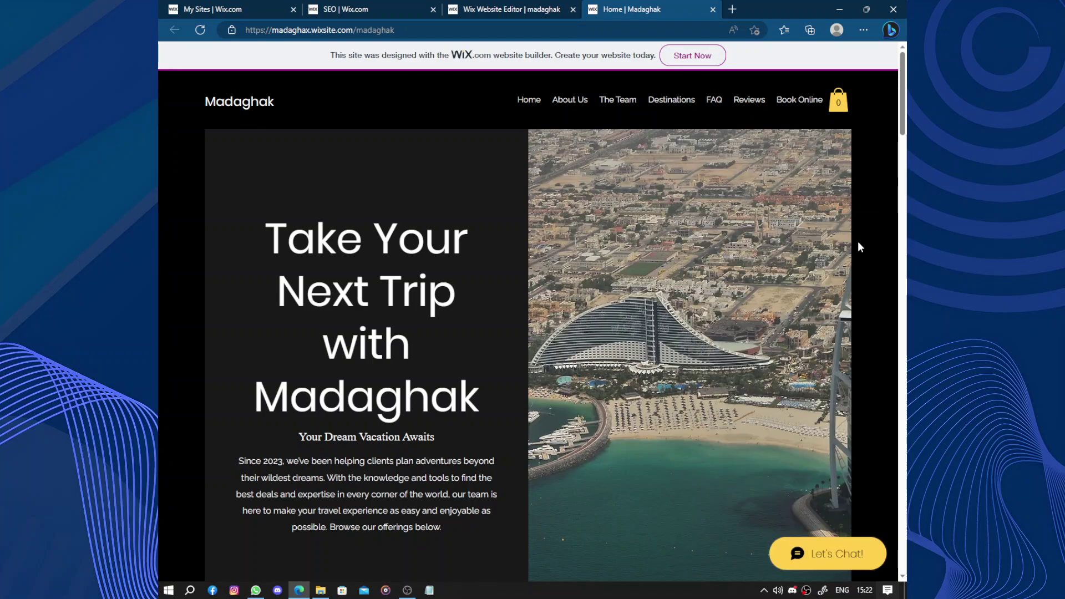
Open the visitor's chat conversation from the dashboard Inbox.
{"action": "left_click", "coordinate": [448, 5]}
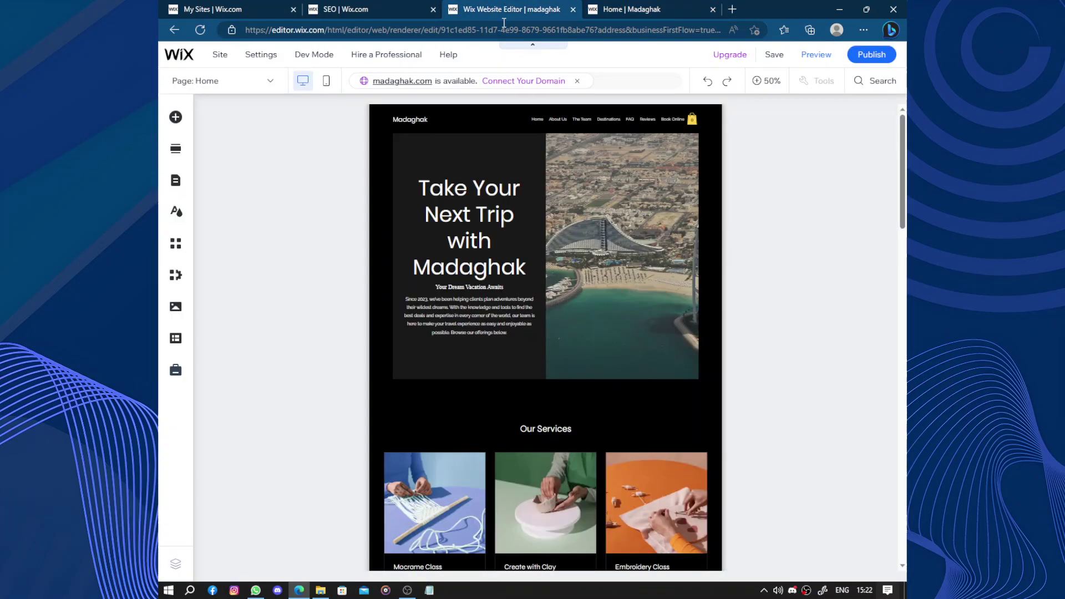
{"action": "left_click", "coordinate": [351, 6]}
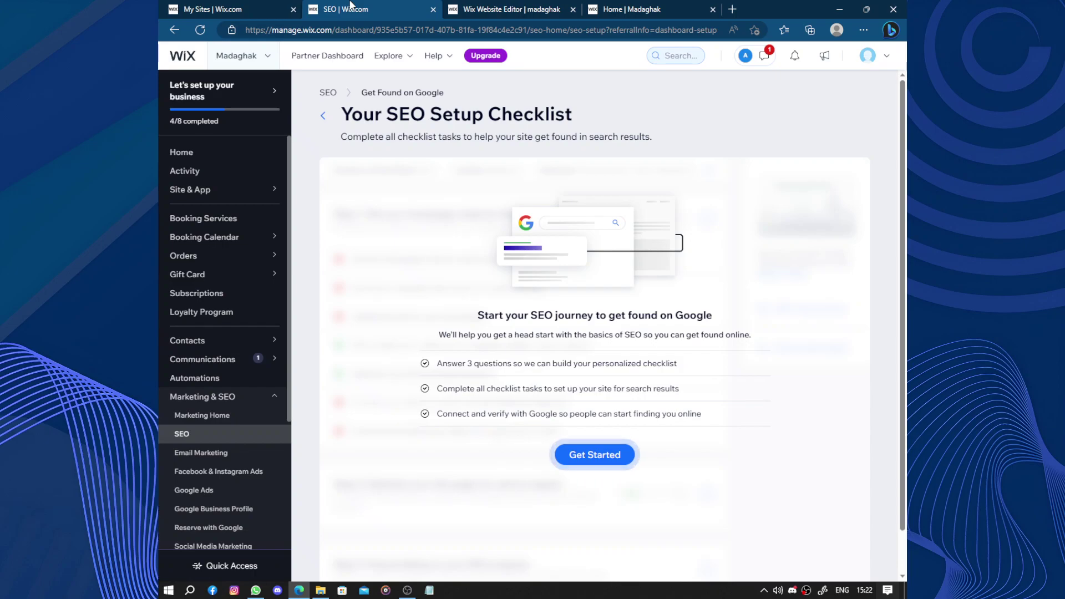
{"action": "left_click", "coordinate": [766, 58]}
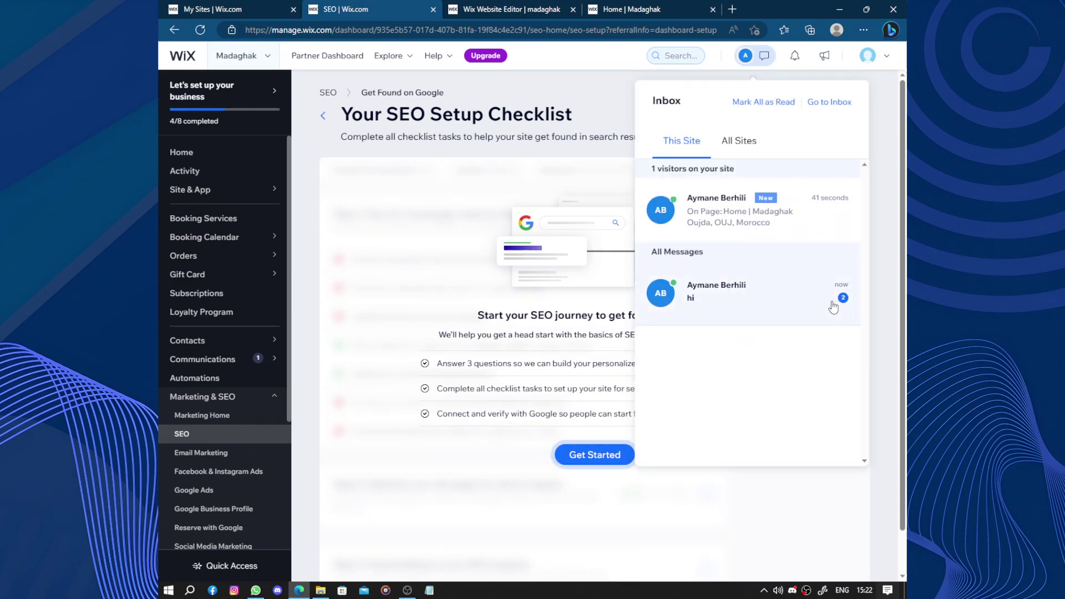
{"action": "left_click", "coordinate": [833, 308]}
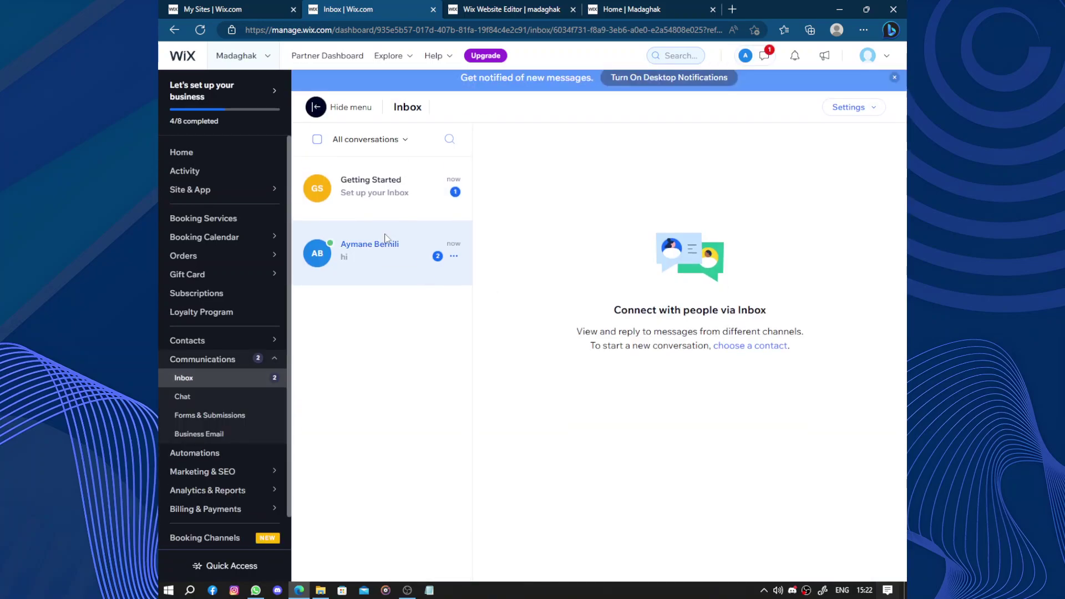
{"action": "left_click", "coordinate": [387, 262]}
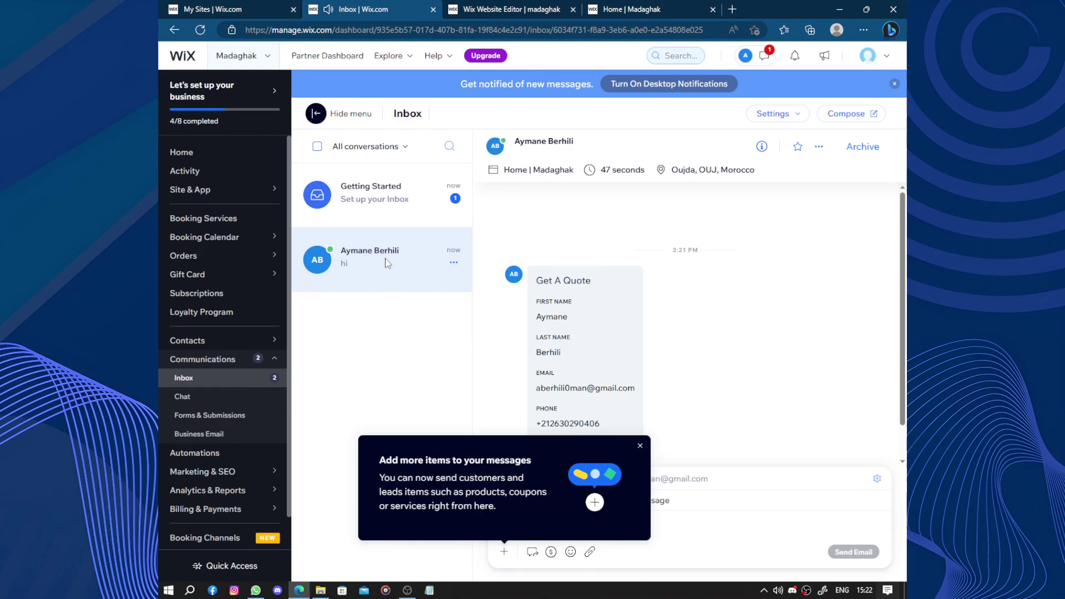
{"action": "left_click", "coordinate": [640, 446]}
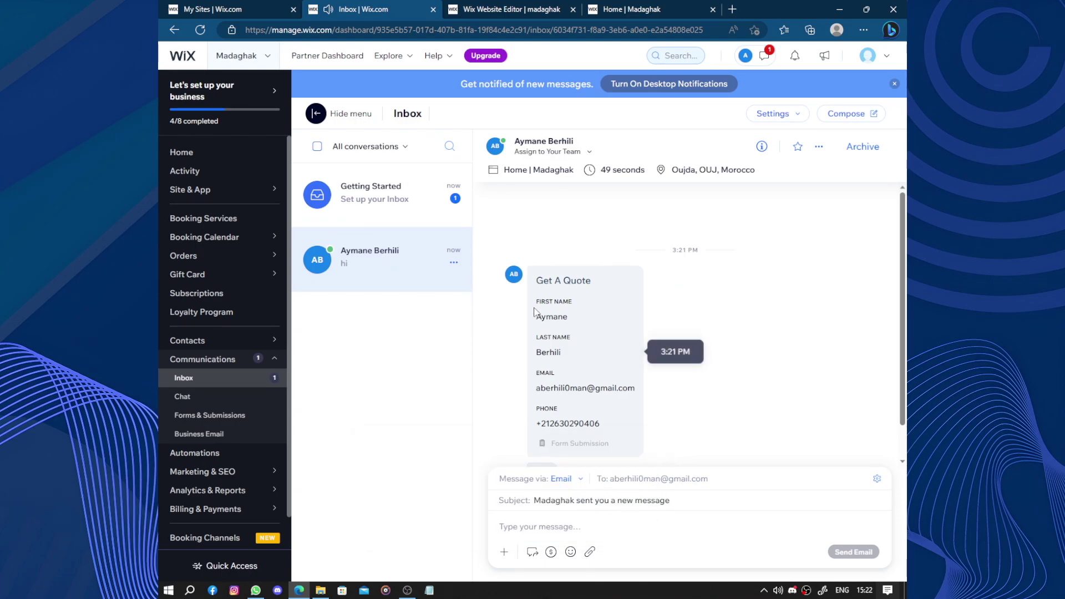
{"action": "scroll", "coordinate": [627, 288], "scroll_direction": "down", "scroll_amount": 1}
Reply 'hhhhhh' to the visitor and confirm it appears in the live site's chat.
{"action": "left_click", "coordinate": [604, 527]}
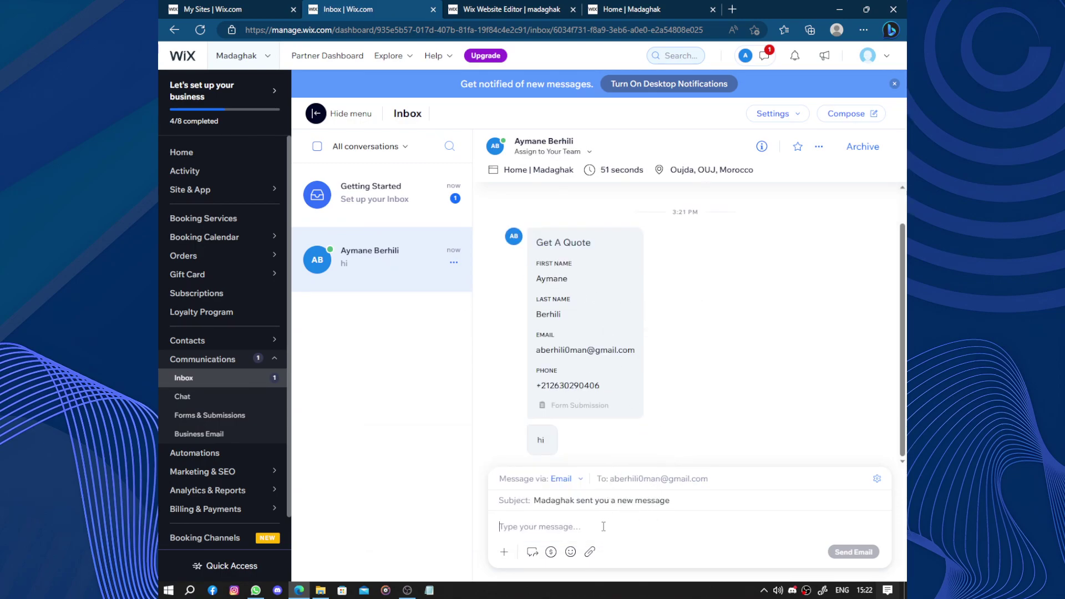
{"action": "type", "text": "hhhhhh"}
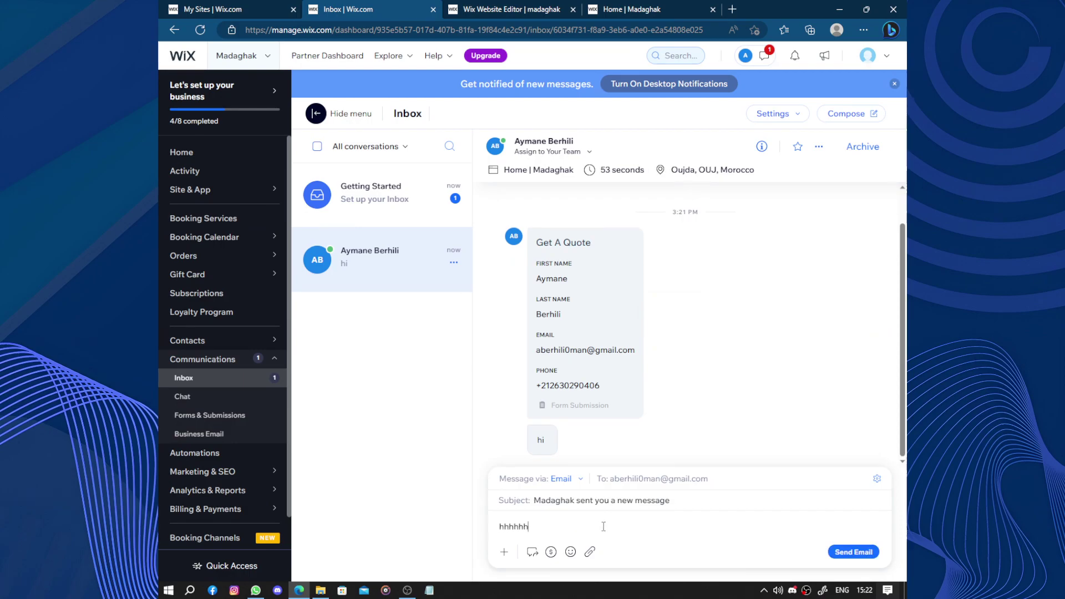
{"action": "key", "text": "Return"}
{"action": "left_click", "coordinate": [627, 8]}
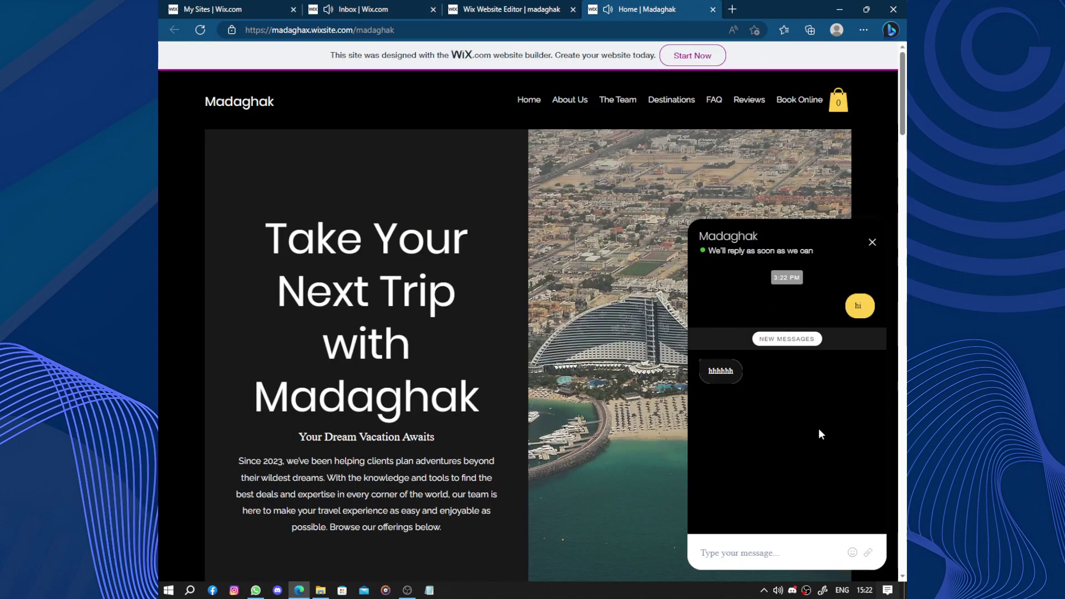
{"action": "left_click", "coordinate": [399, 5]}
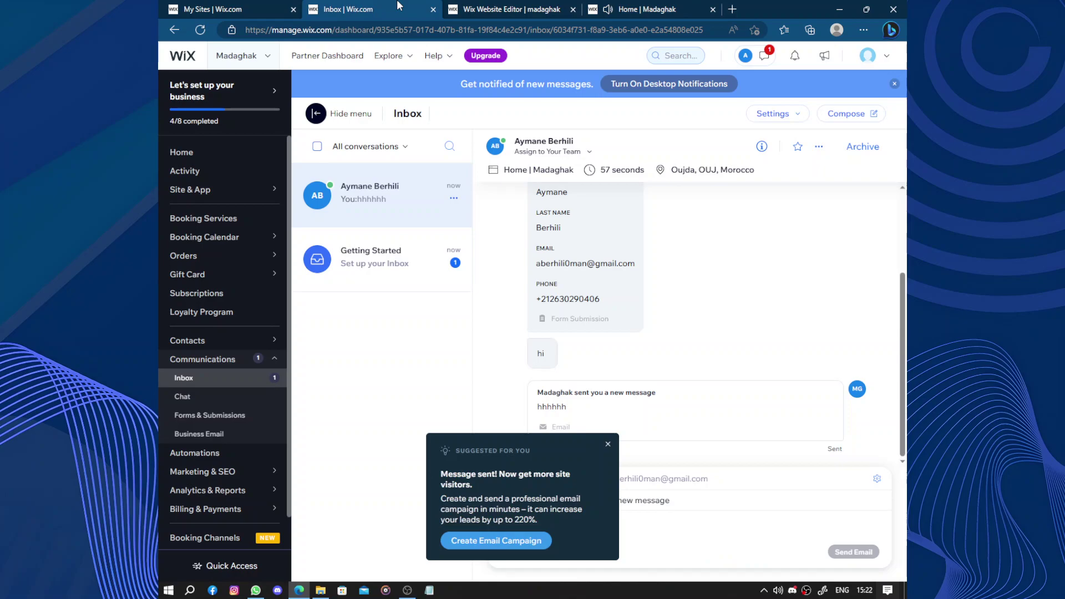
{"action": "left_click", "coordinate": [608, 444]}
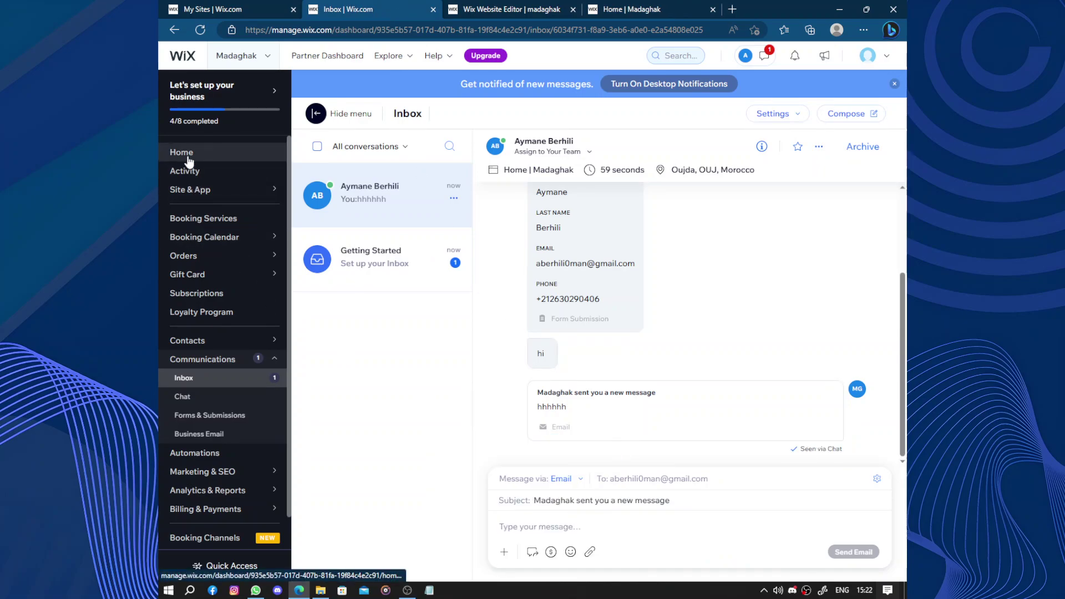
{"action": "left_click", "coordinate": [189, 160]}
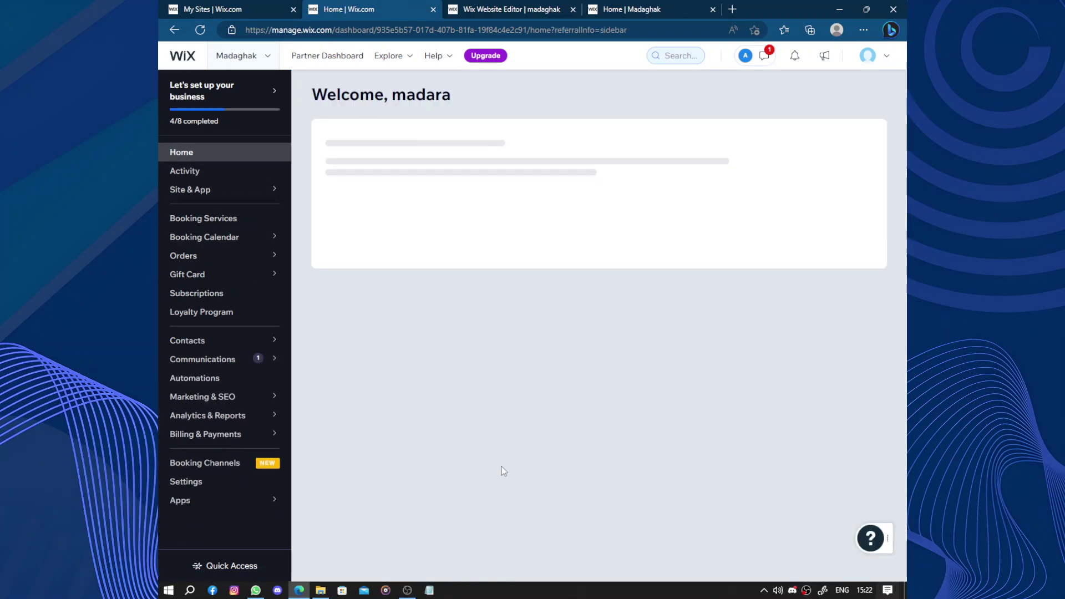
In the Get found on Google wizard, enter brand name Madara, choose nationwide/online, add keyword Madara.
{"action": "left_click", "coordinate": [473, 458]}
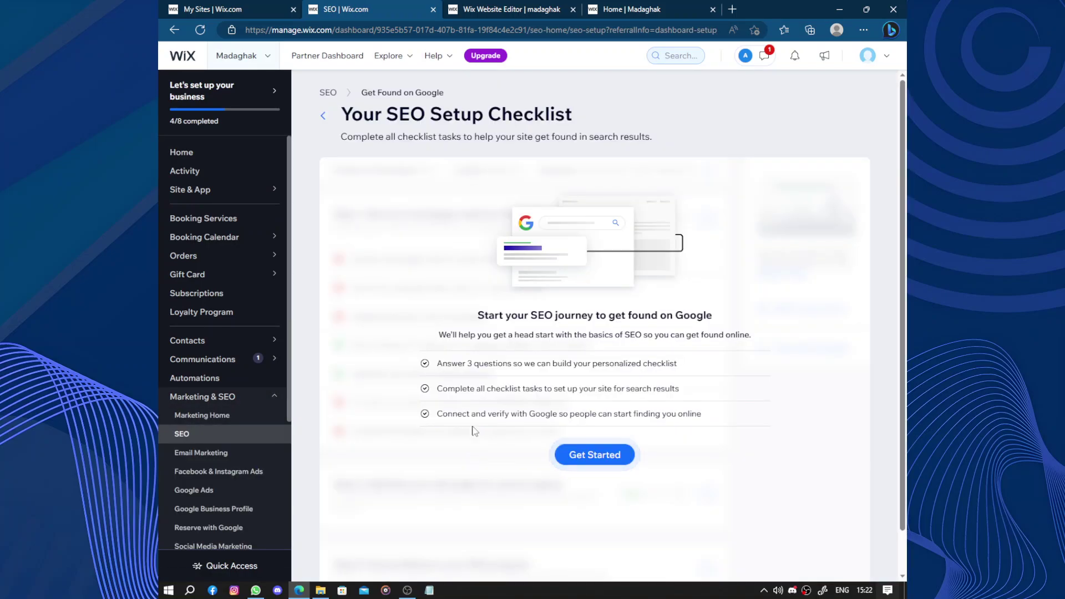
{"action": "left_click", "coordinate": [575, 455]}
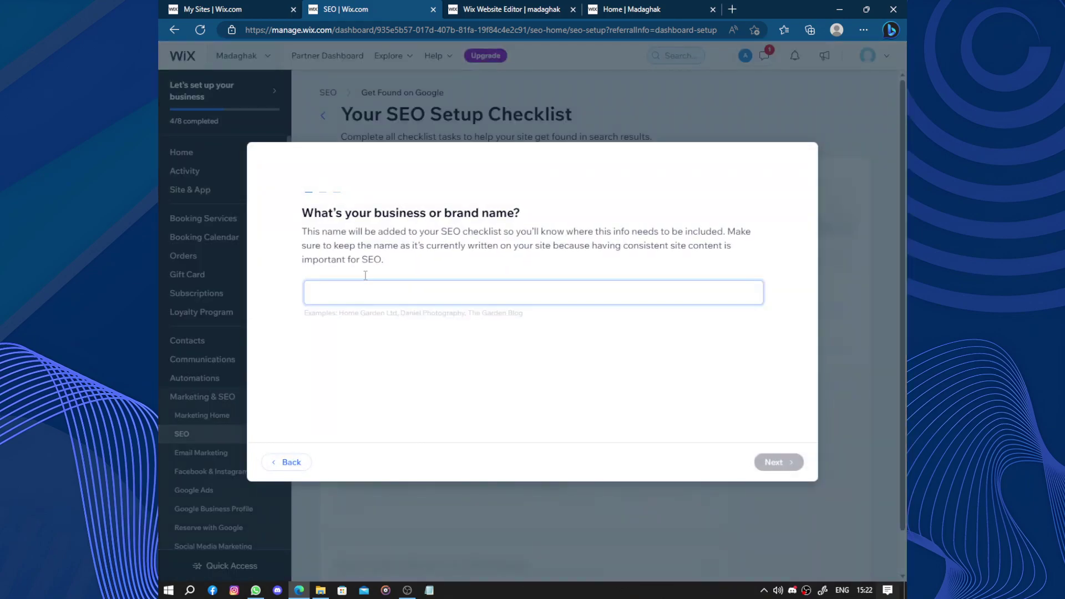
{"action": "type", "text": "MAad"}
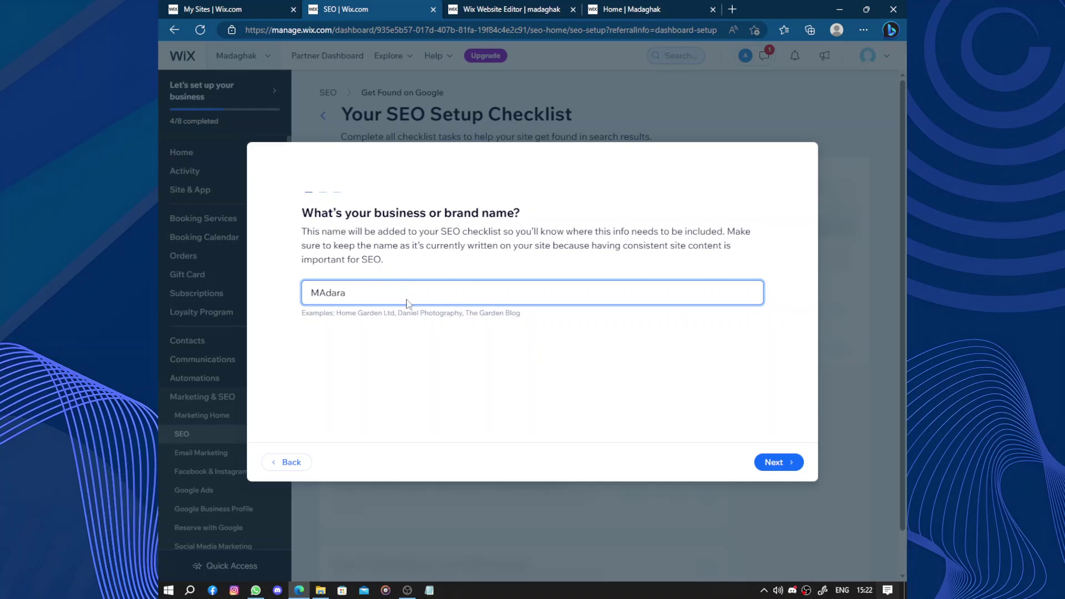
{"action": "type", "text": "a"}
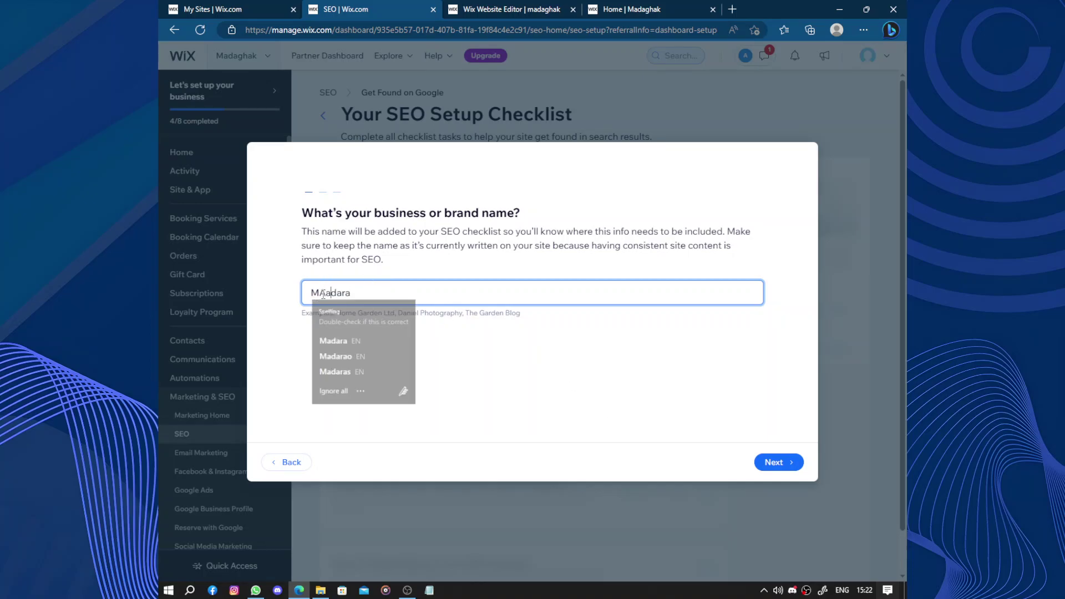
{"action": "left_click", "coordinate": [766, 465]}
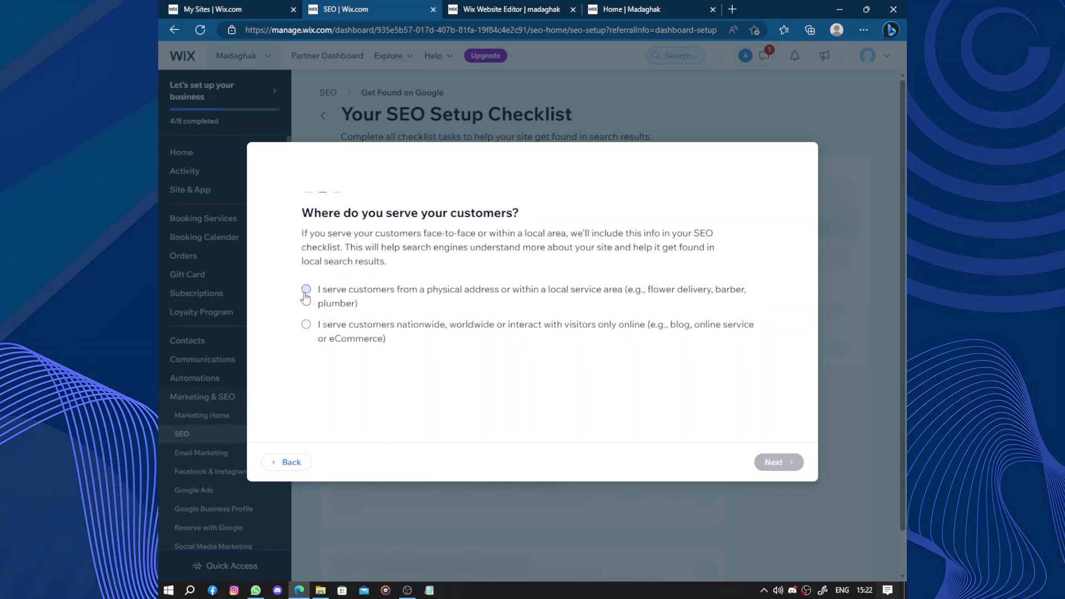
{"action": "left_click", "coordinate": [487, 331]}
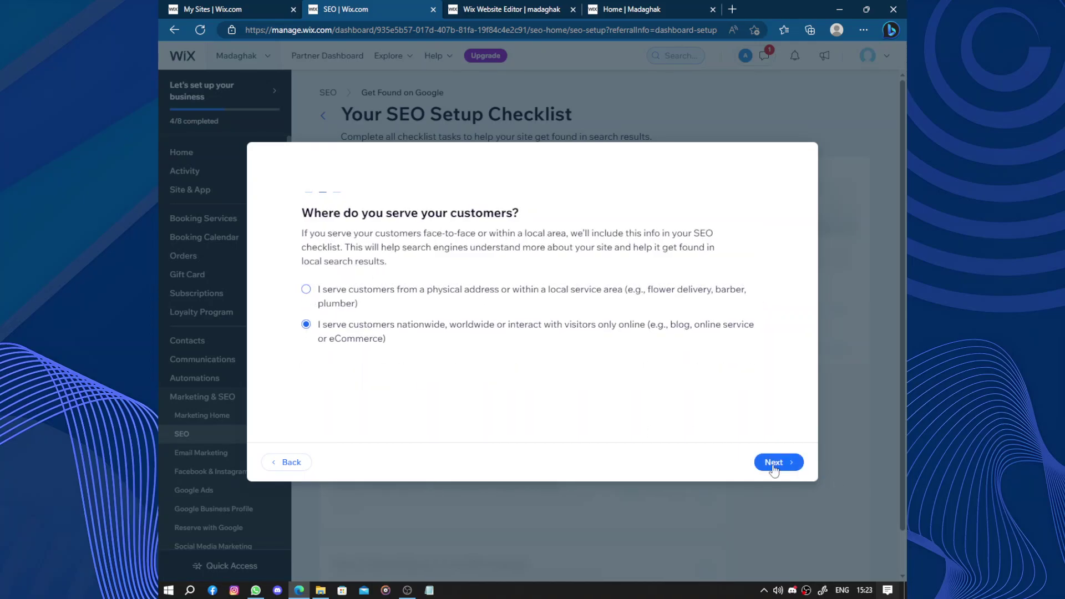
{"action": "key", "text": "Return"}
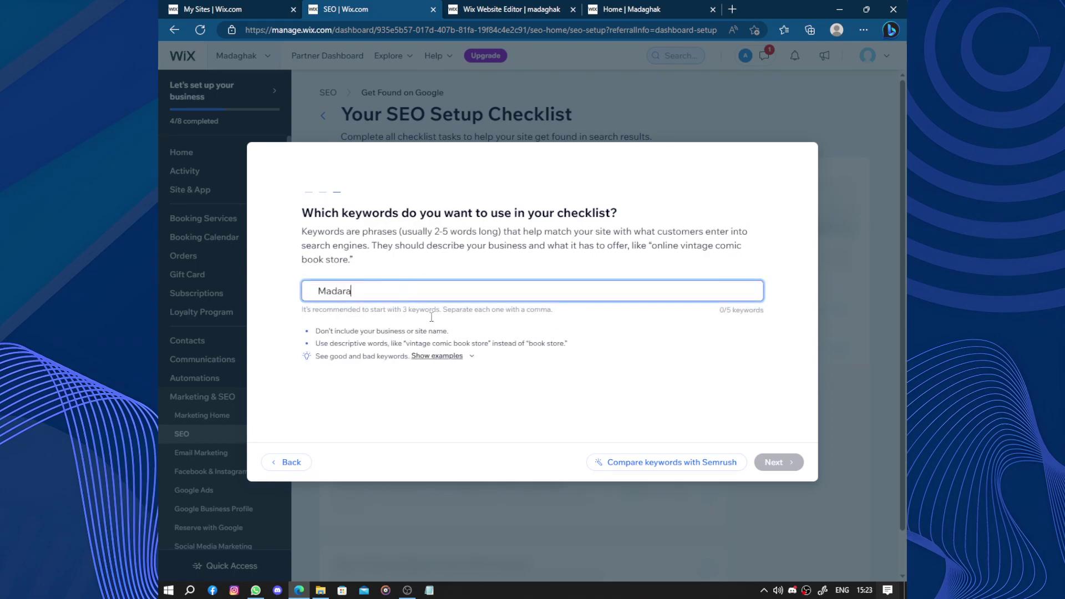
{"action": "type", "text": "Madara"}
{"action": "key", "text": "Return"}
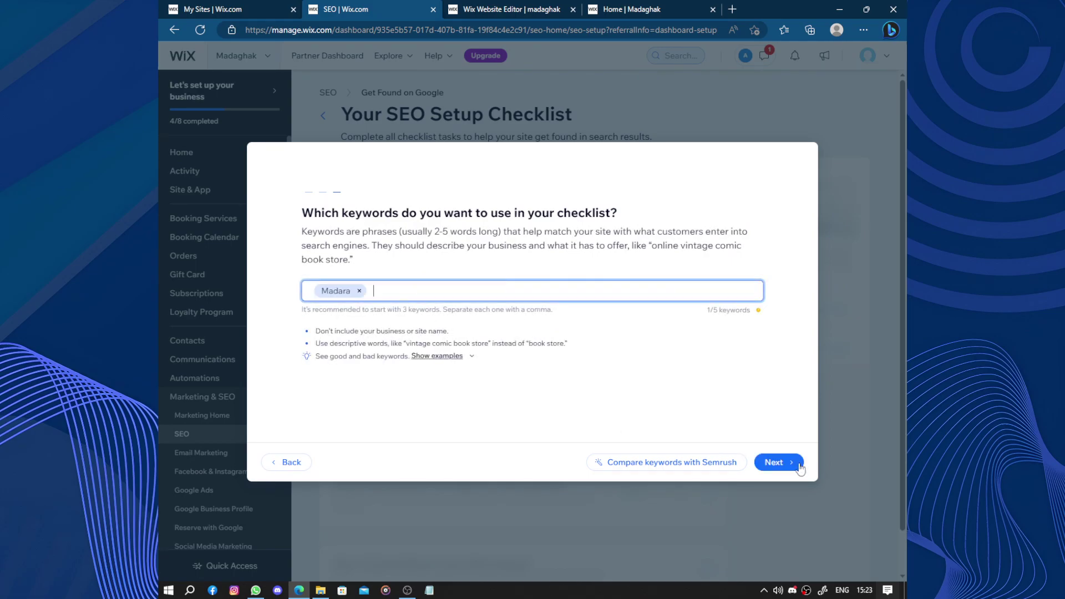
Finish the questionnaire to generate the Madara SEO Setup Checklist and review it.
{"action": "left_click", "coordinate": [778, 462]}
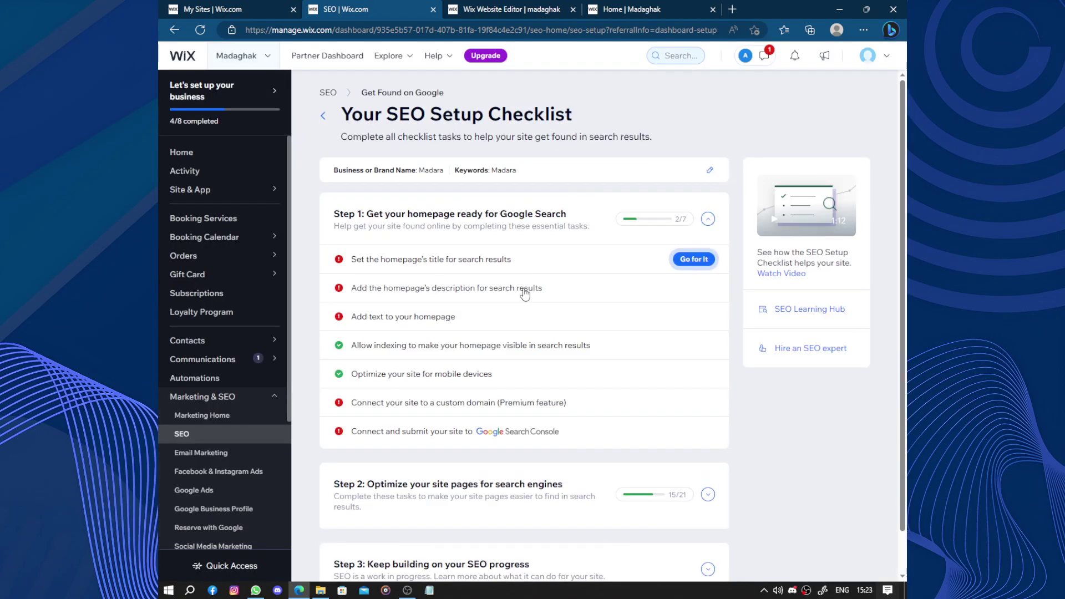
{"action": "scroll", "coordinate": [448, 244], "scroll_direction": "down", "scroll_amount": 1}
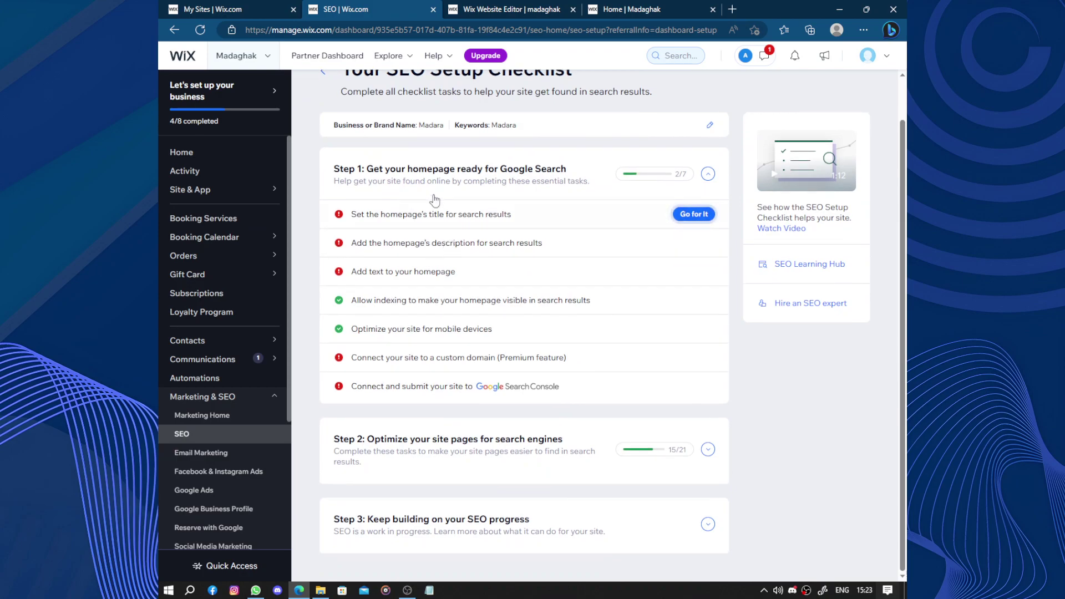